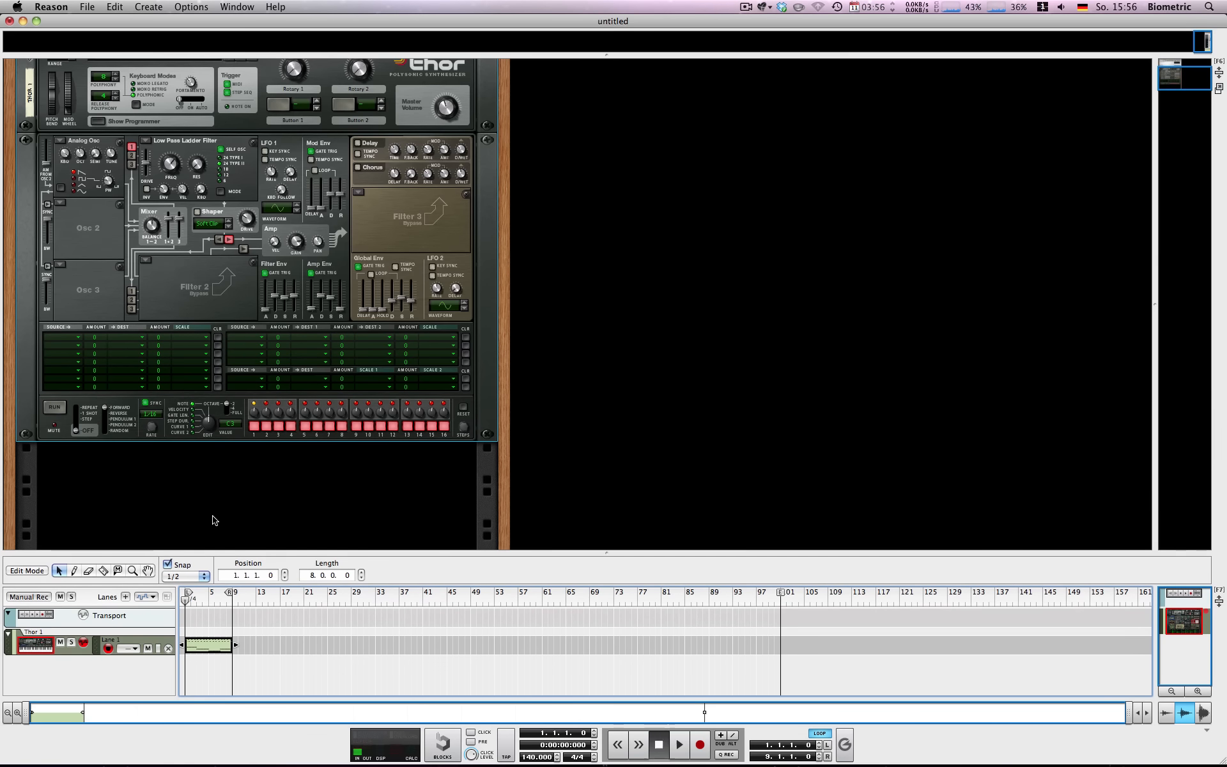
Step: Start playback of the clip and lower Thor's Filter 1 frequency to about 130 Hz
key(space)
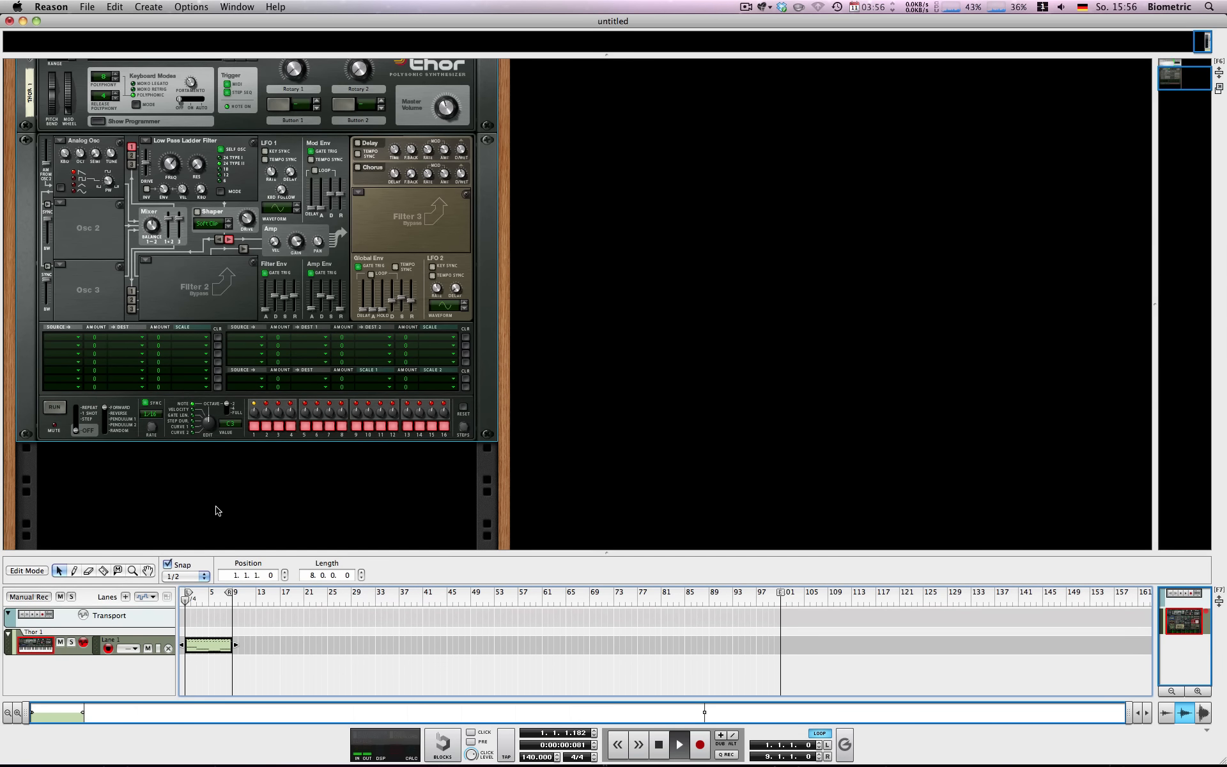
click(444, 109)
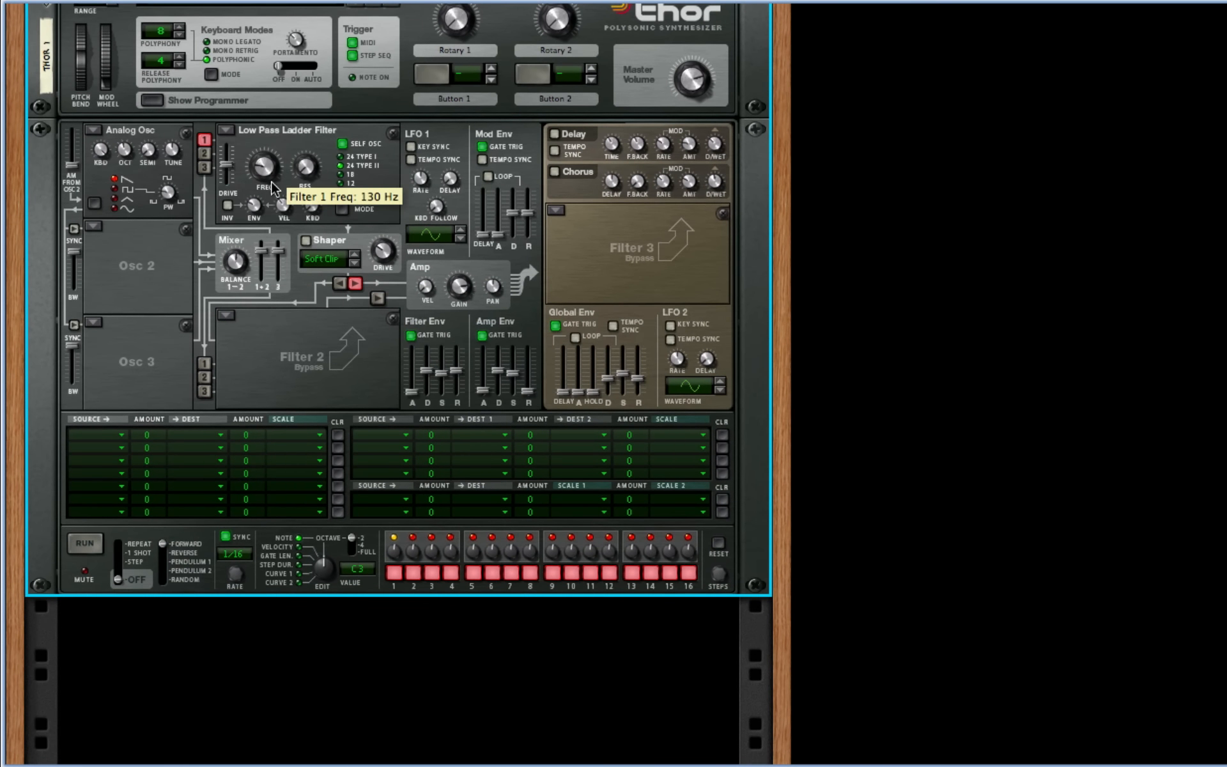
mouse_move(271, 182)
mouse_down()
mouse_move(260, 170)
mouse_move(265, 184)
mouse_up()
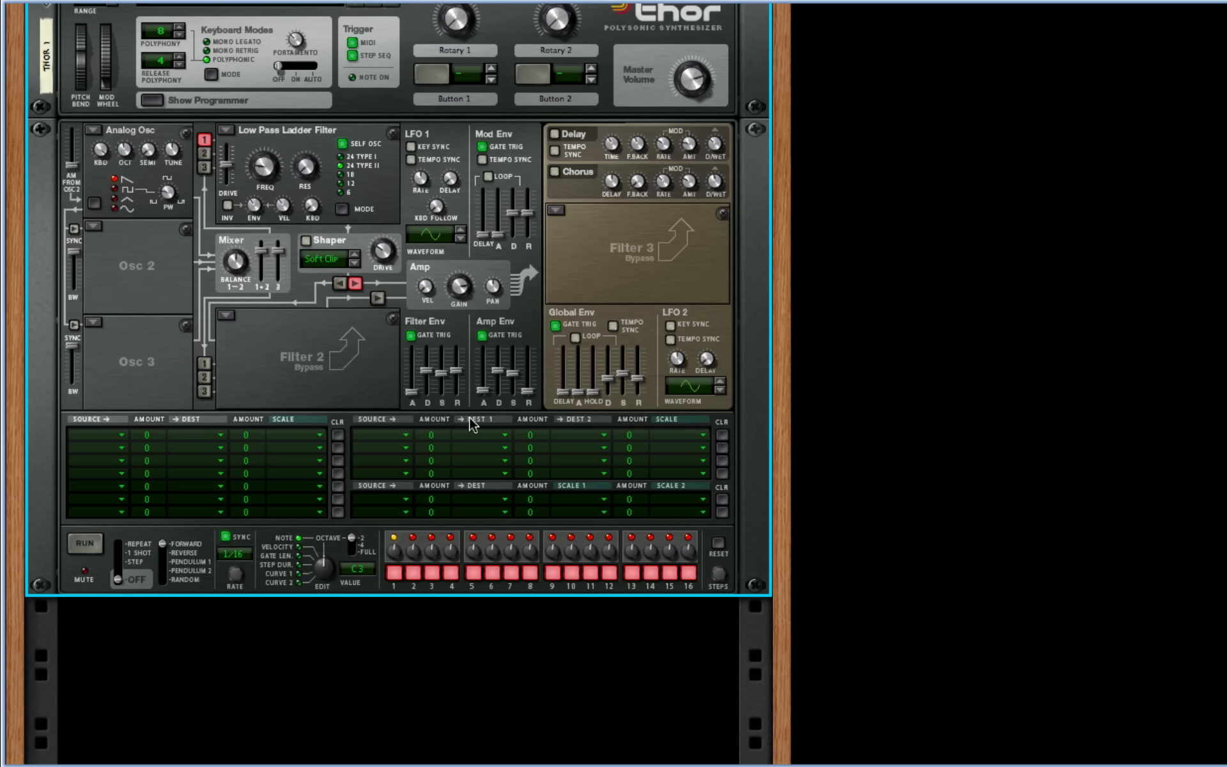
Step: Maximise the amp envelope's decay and sustain, set the filter envelope's decay to 180 ms, and minimise both releases and the filter sustain
scroll(501, 387, up, 10)
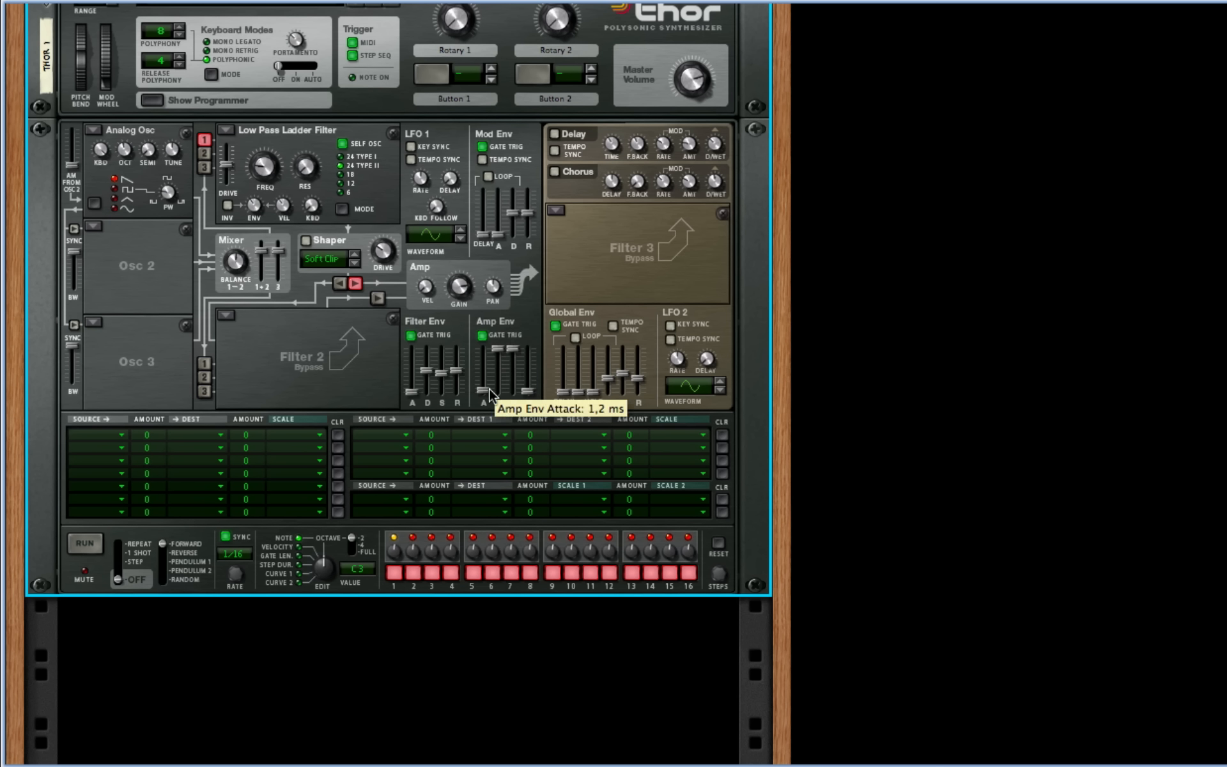
scroll(429, 396, down, 8)
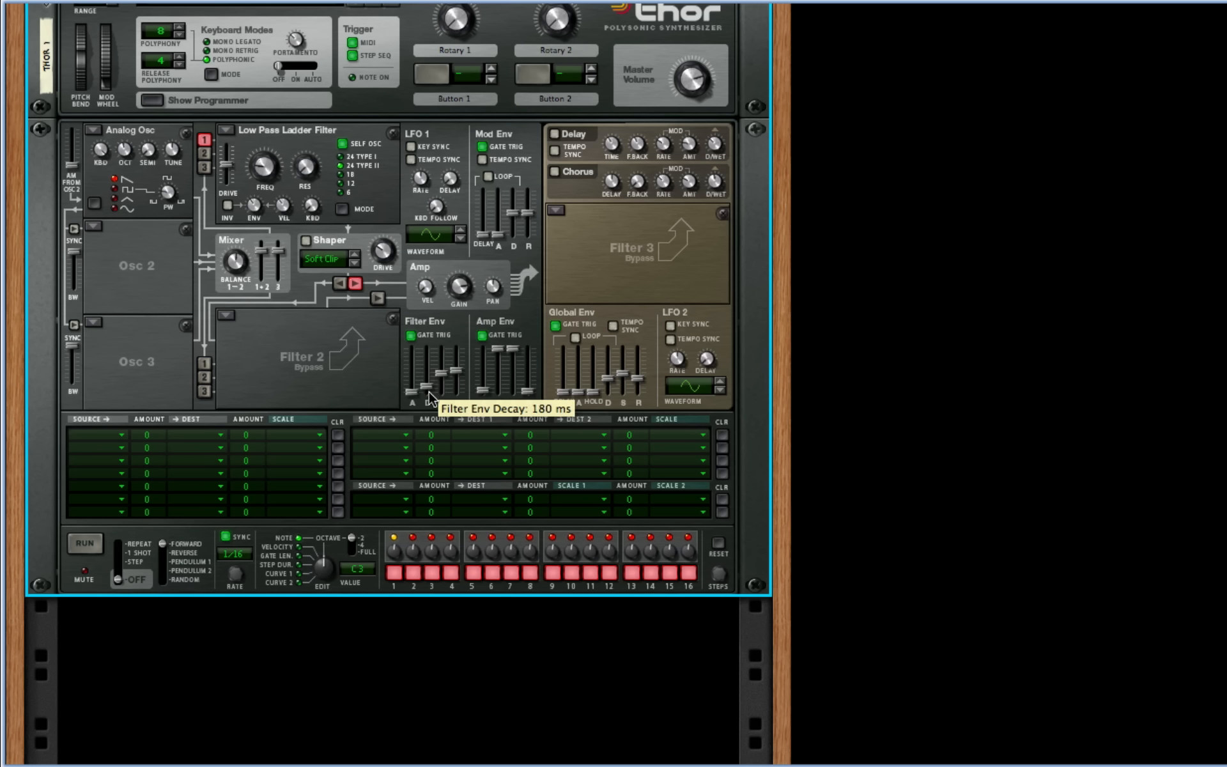
scroll(441, 393, down, 8)
scroll(456, 393, down, 8)
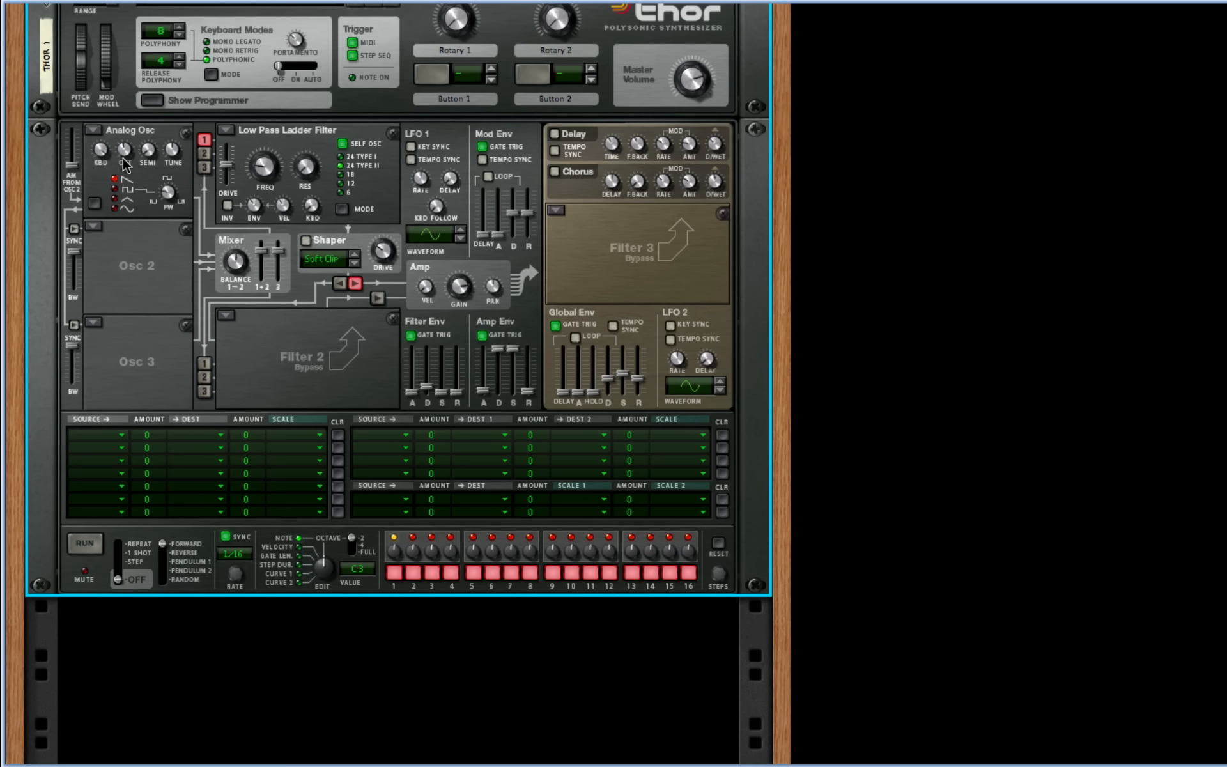
Step: Load an Analog oscillator into the Osc 2 slot and route it into Filter 1
click(203, 154)
click(93, 225)
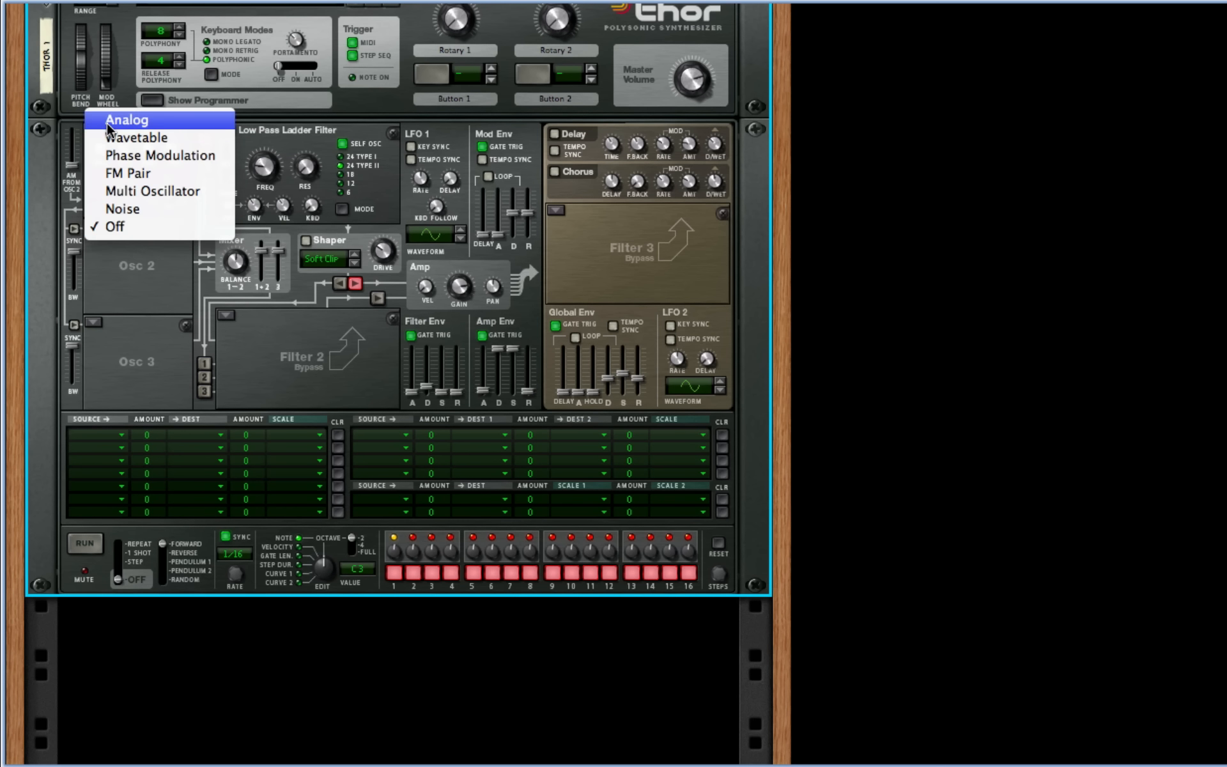
click(128, 121)
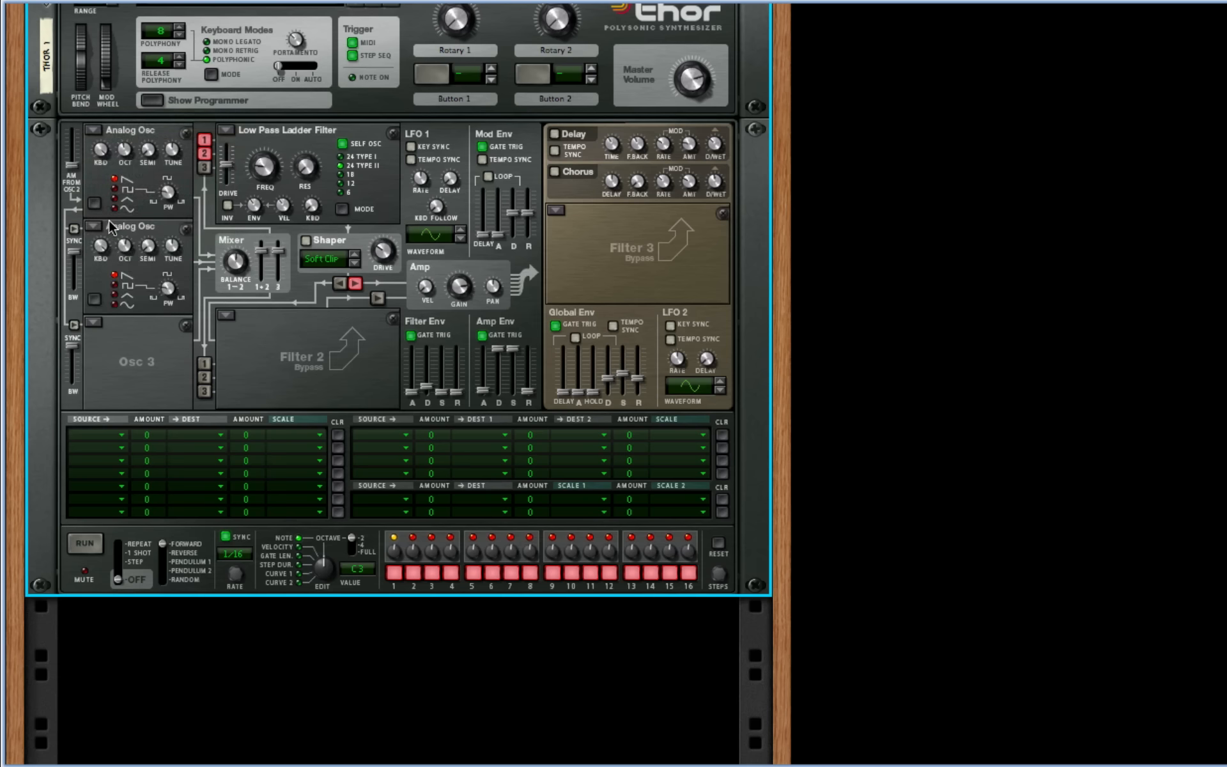
Step: Add a Scream 4 distortion unit below Thor and reset it to its initial patch
scroll(160, 221, down, 1)
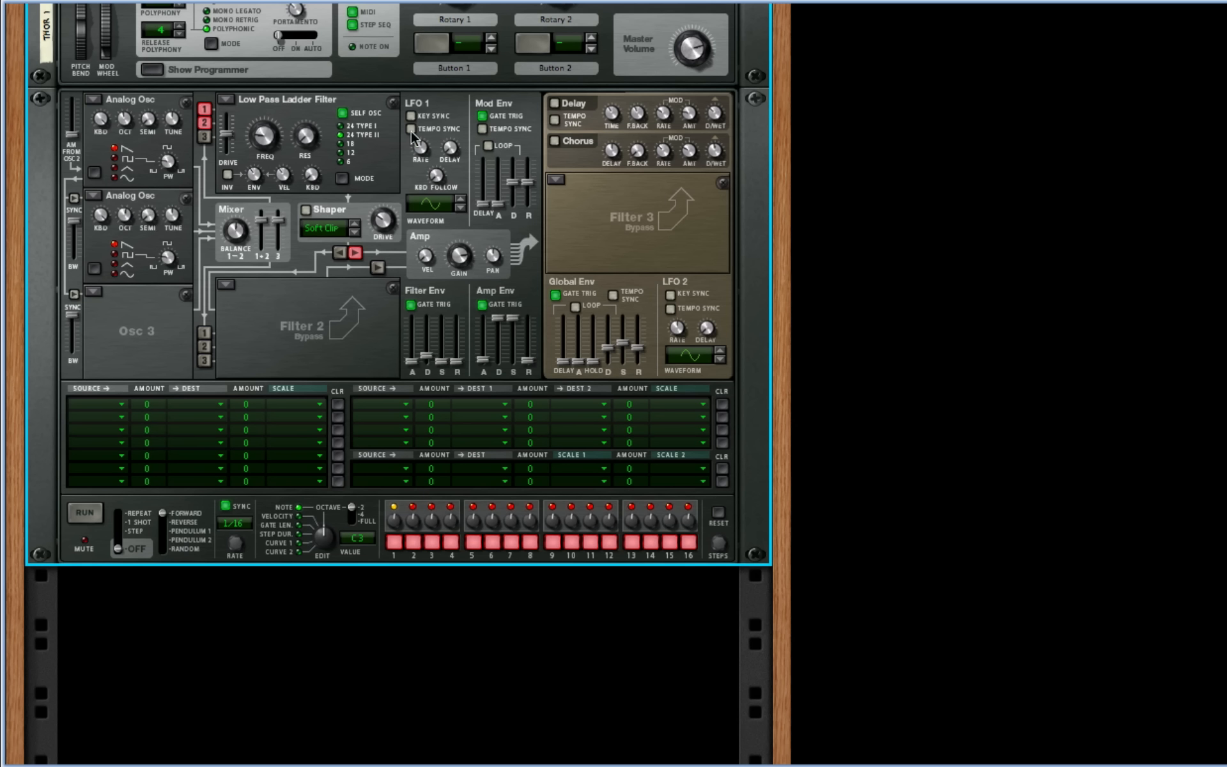
right_click(385, 656)
mouse_move(473, 764)
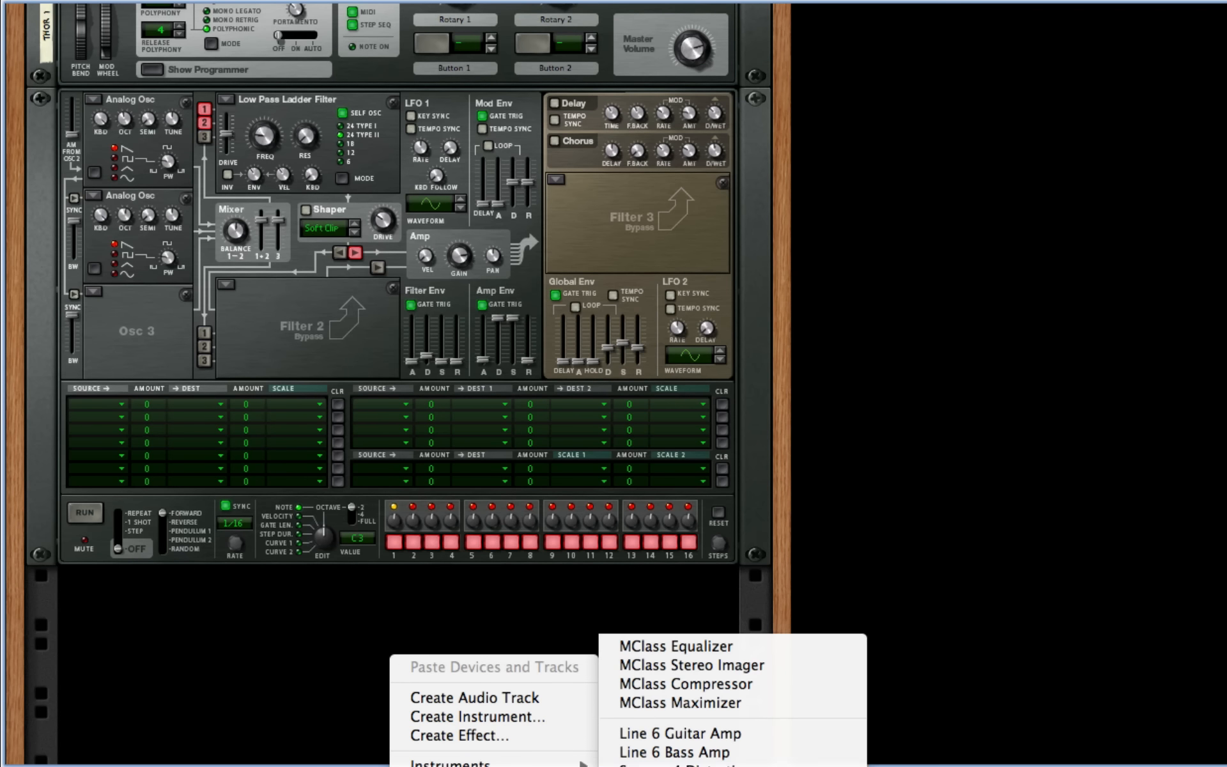
click(677, 765)
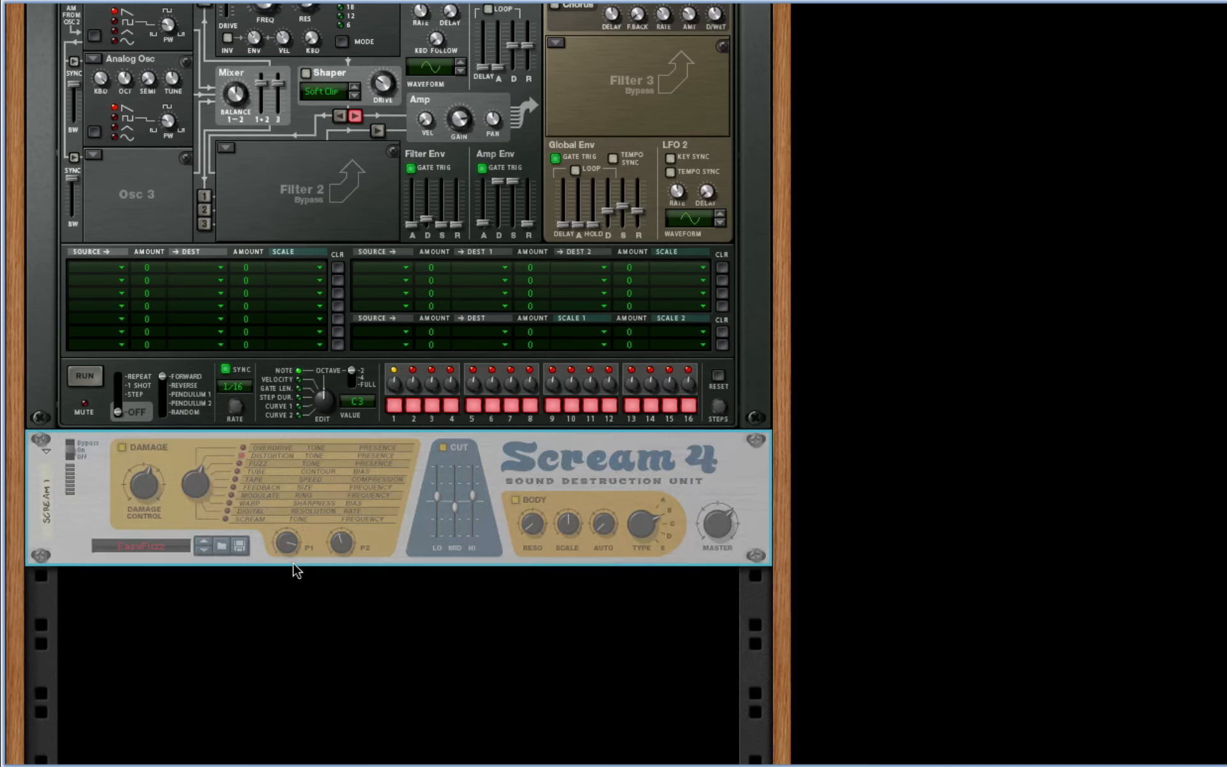
right_click(96, 515)
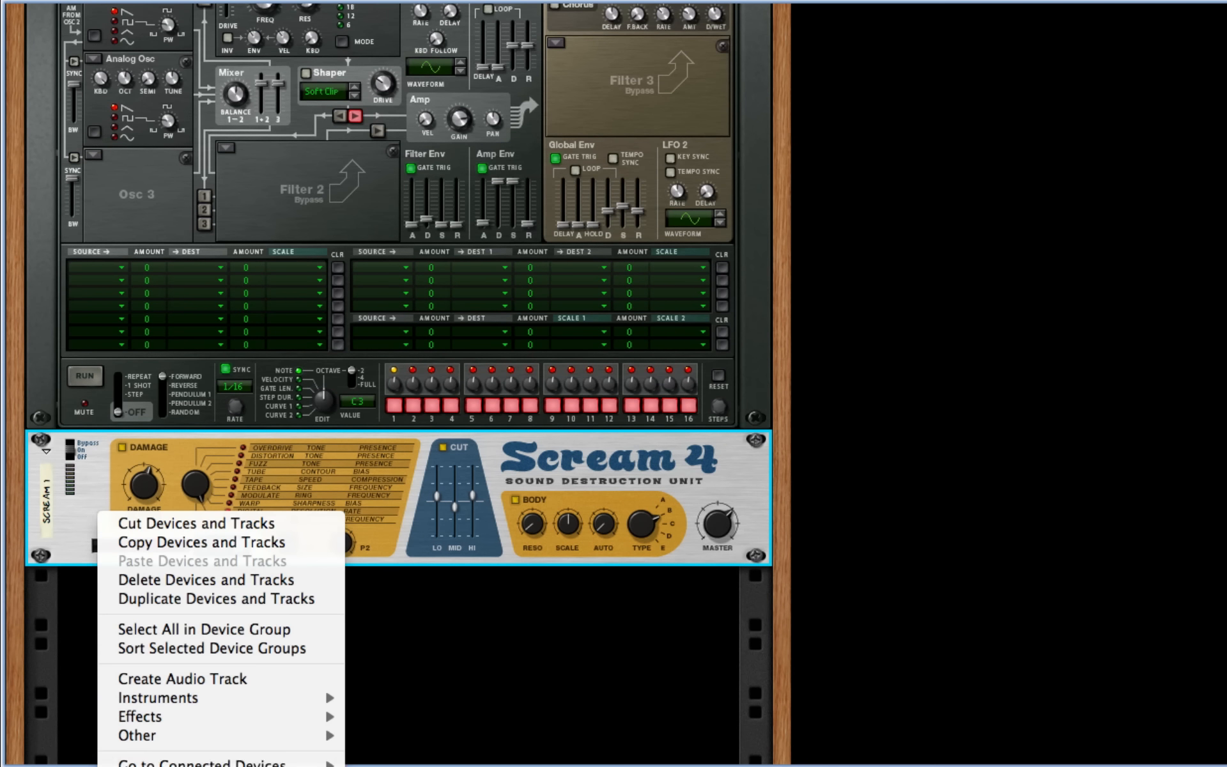
click(224, 765)
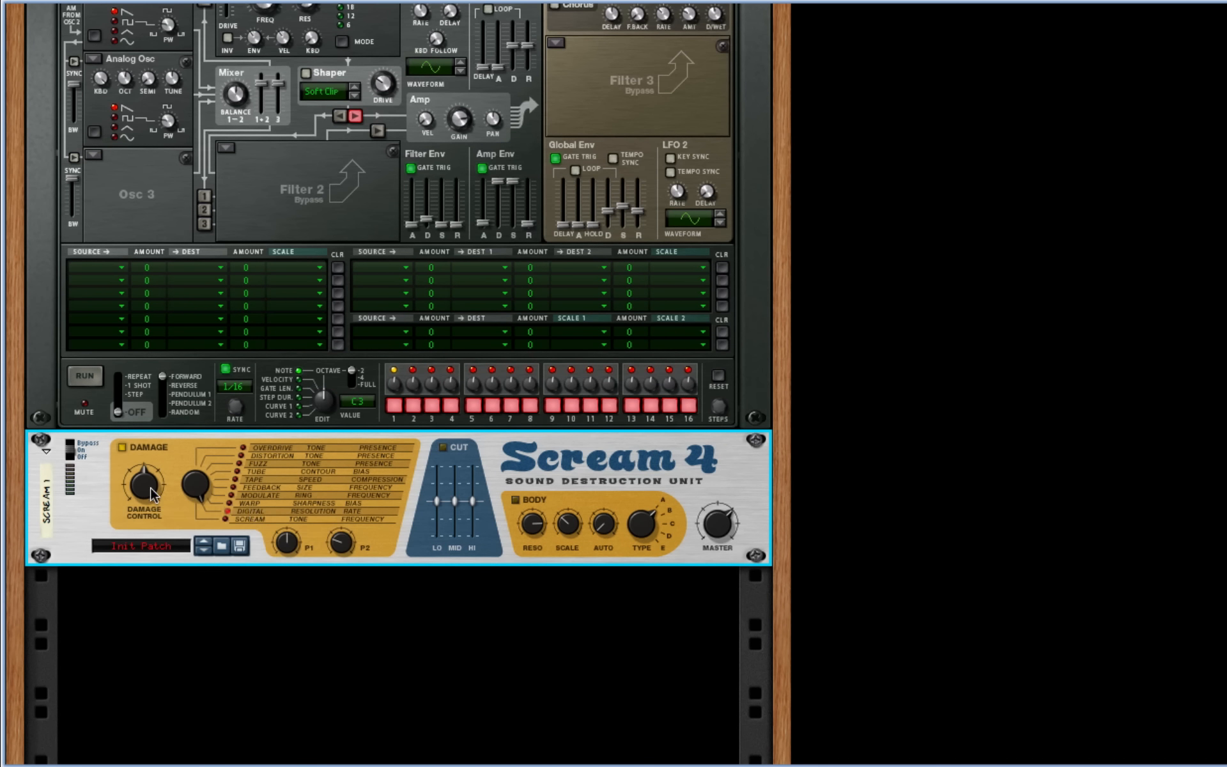
Step: With Scream 4 in Digital mode, adjust Damage Control, turn P1 and P2 to maximum, and raise the Master level
mouse_move(151, 487)
mouse_down()
mouse_move(142, 589)
mouse_move(154, 510)
mouse_up()
drag(346, 542, 290, 325)
drag(291, 541, 227, 366)
drag(715, 535, 696, 417)
Step: Raise Thor's master volume and back Scream 4's P2 off from its maximum
scroll(696, 412, up, 6)
drag(693, 260, 645, 181)
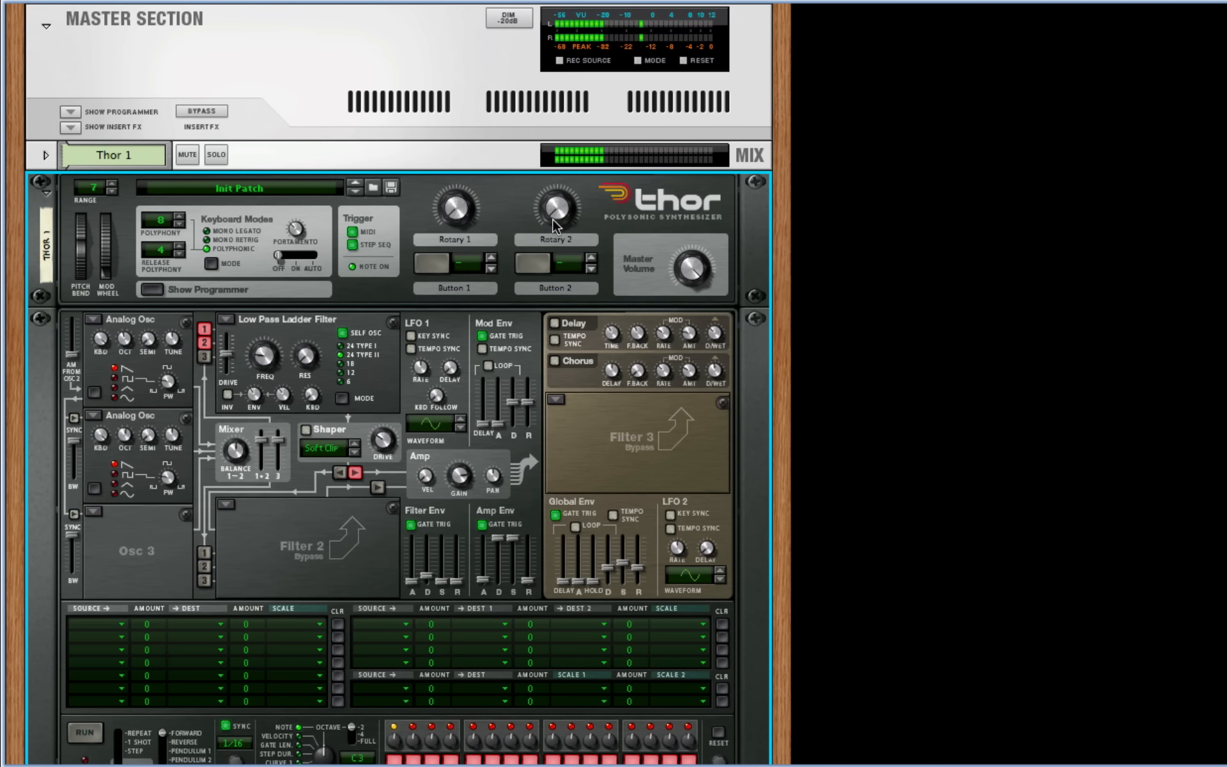
scroll(536, 238, down, 6)
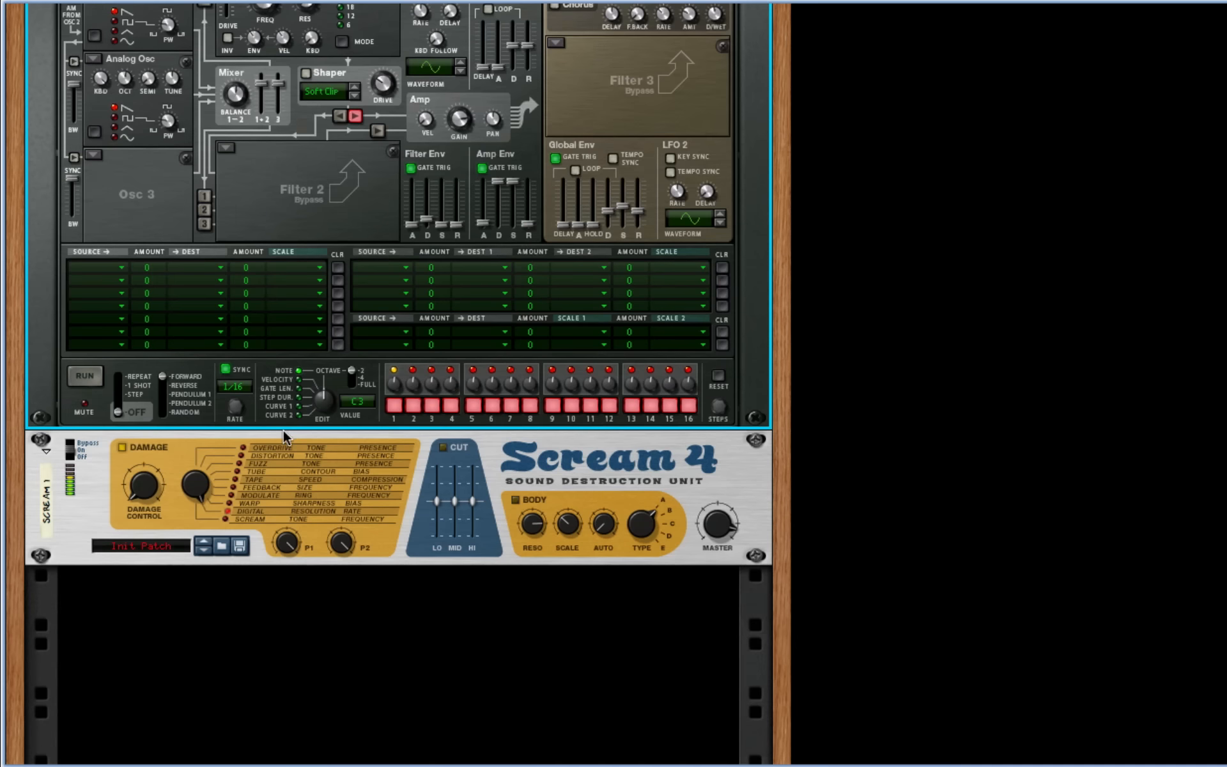
click(342, 545)
drag(342, 544, 322, 596)
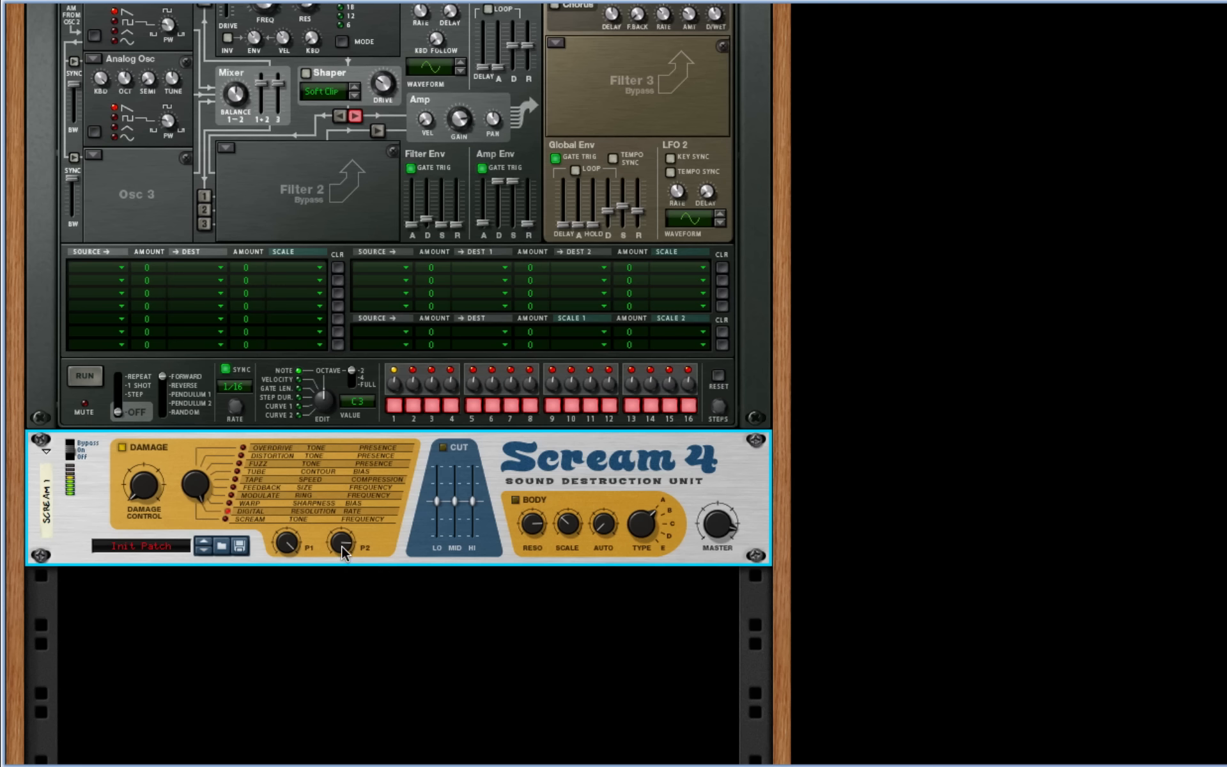
Step: Route LFO 1 to CV Out1 with an amount of 10 in Thor's first modulation row
scroll(144, 364, up, 3)
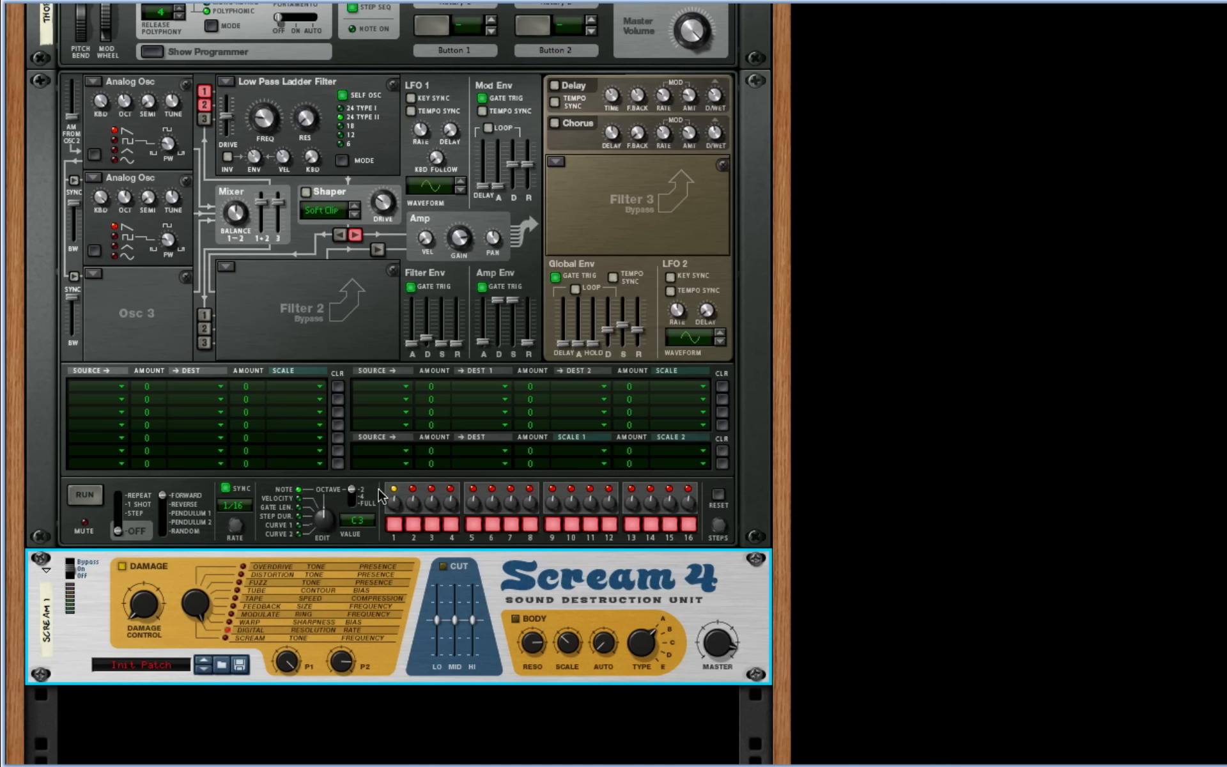
click(104, 388)
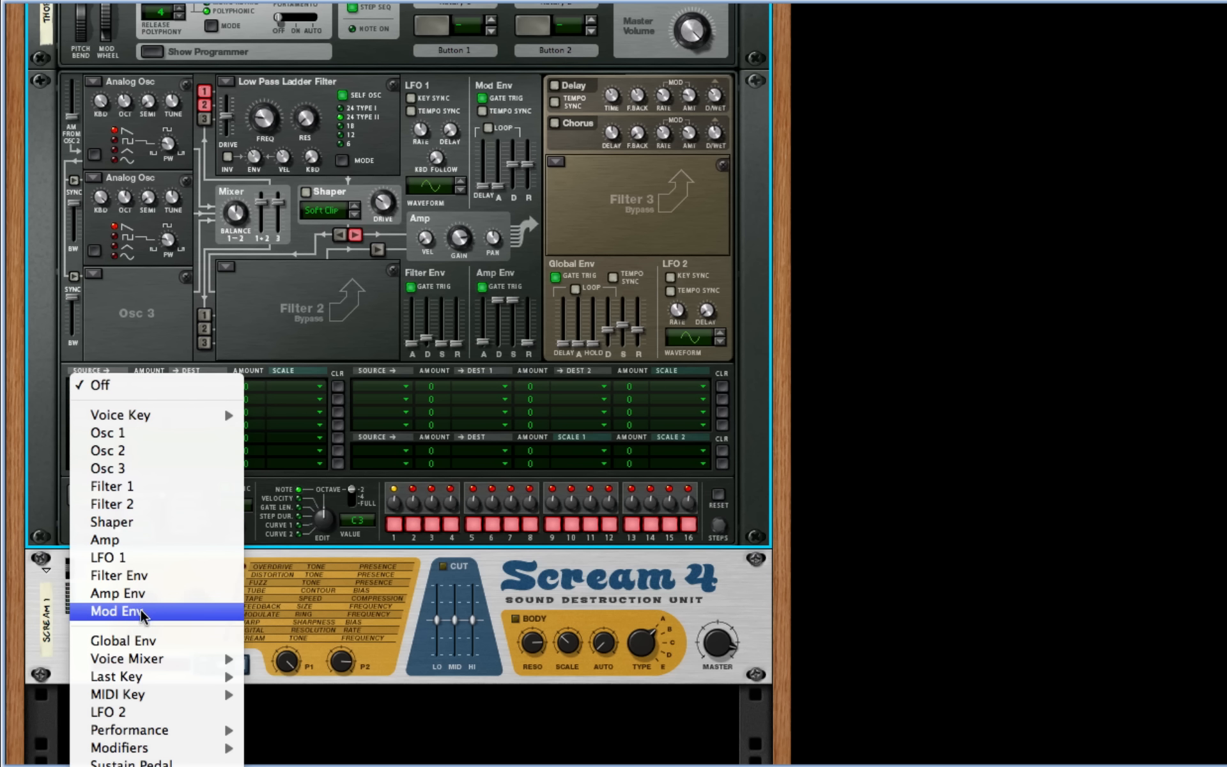
click(129, 558)
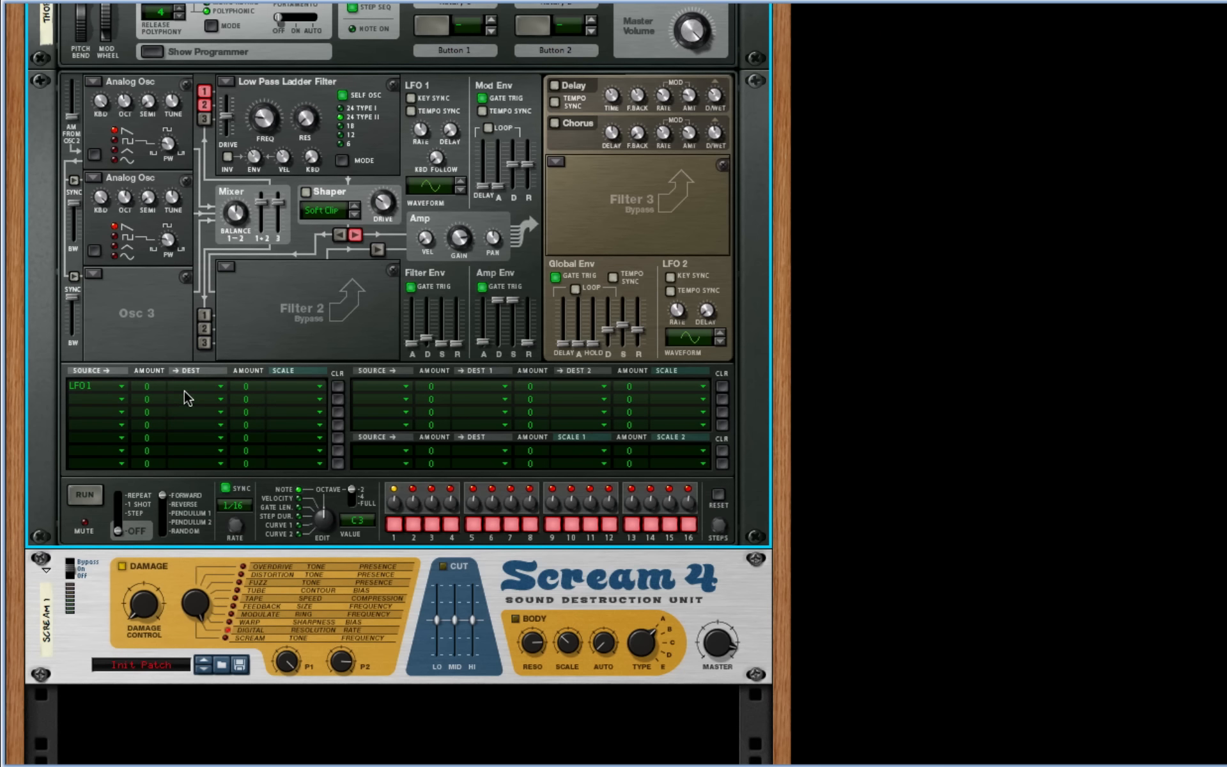
click(197, 390)
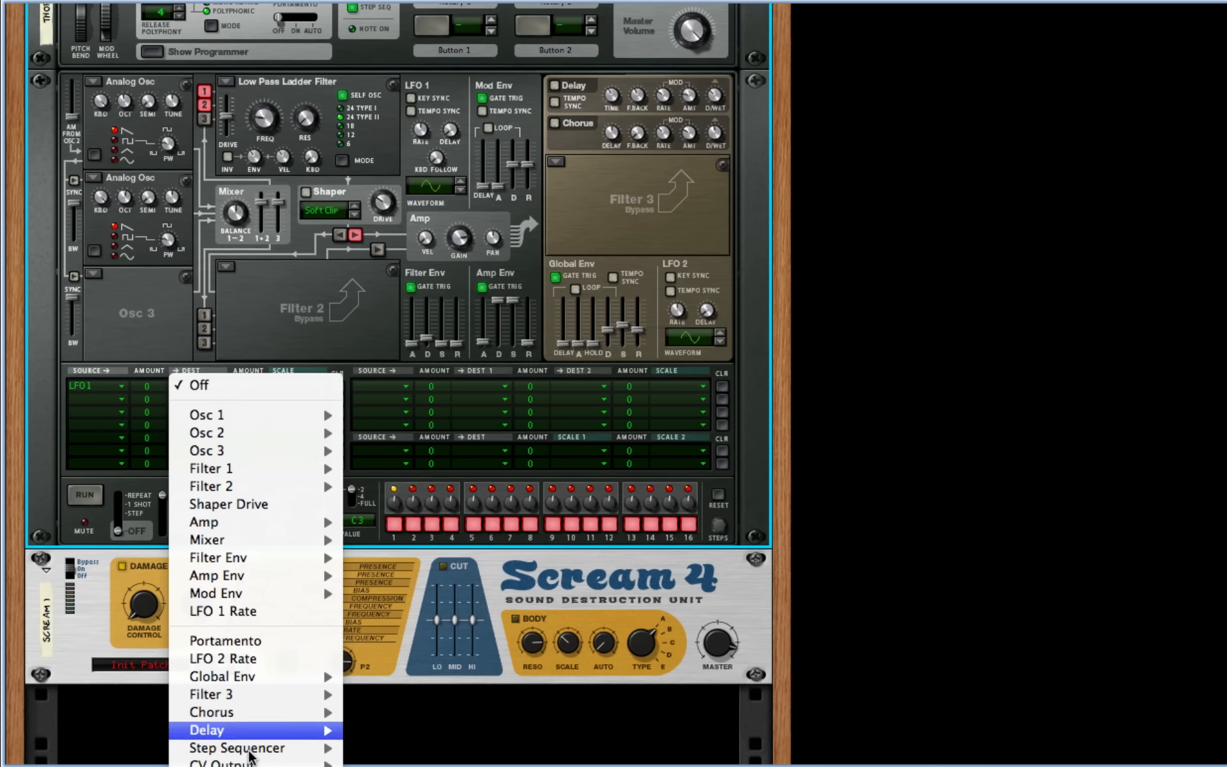
click(368, 762)
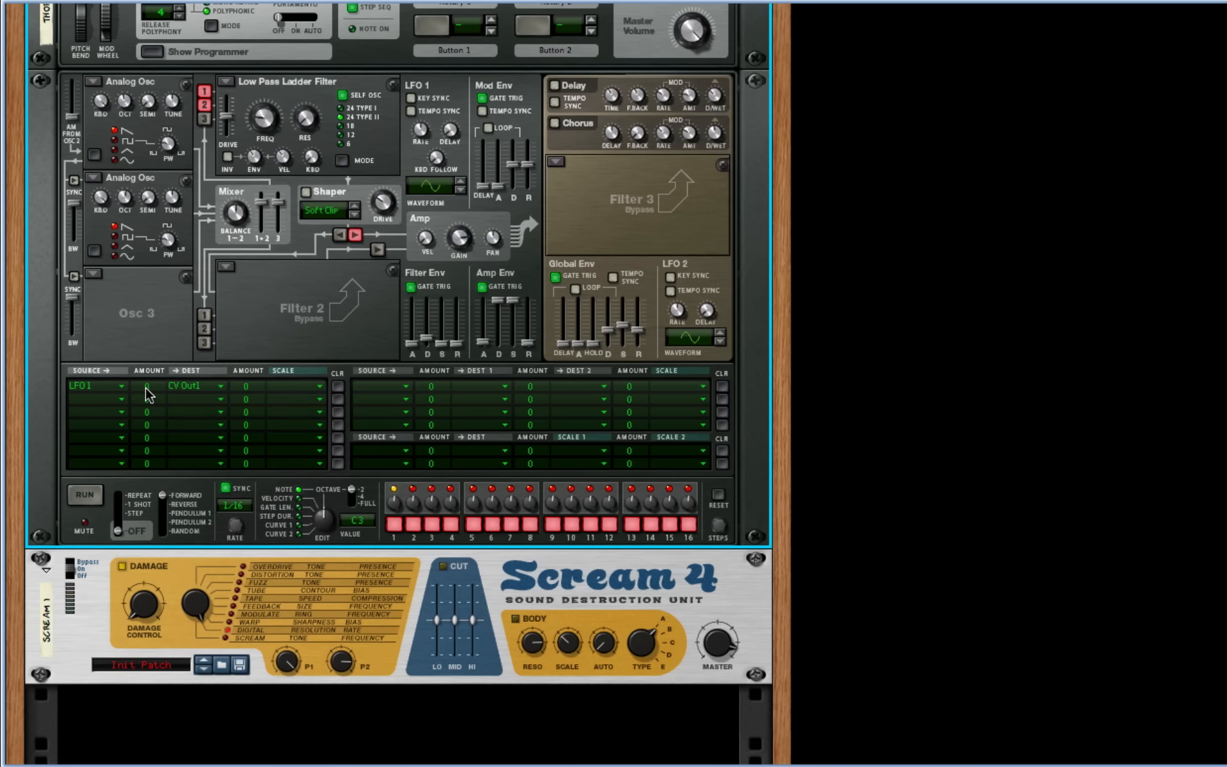
drag(149, 395, 107, 382)
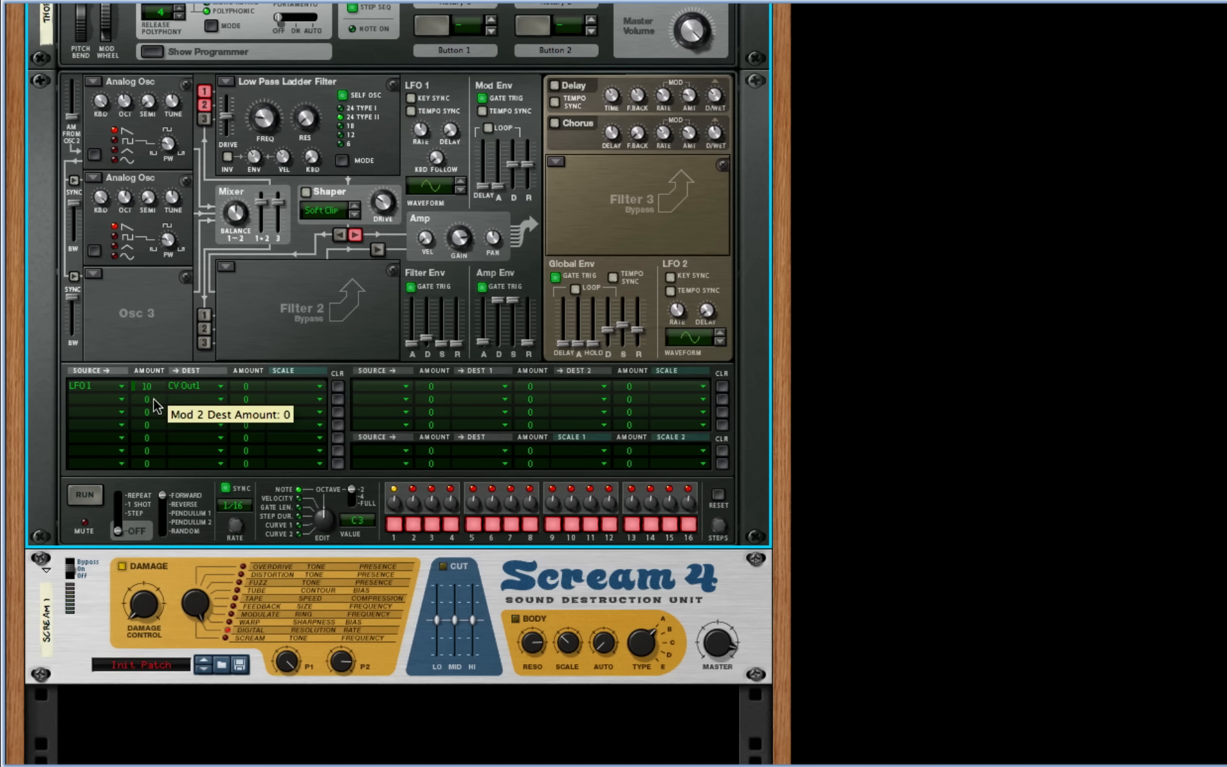
Step: Cable Thor's CV 1 modulation output to Scream 4's P2 CV input and set that input's amount to 127
key(Tab)
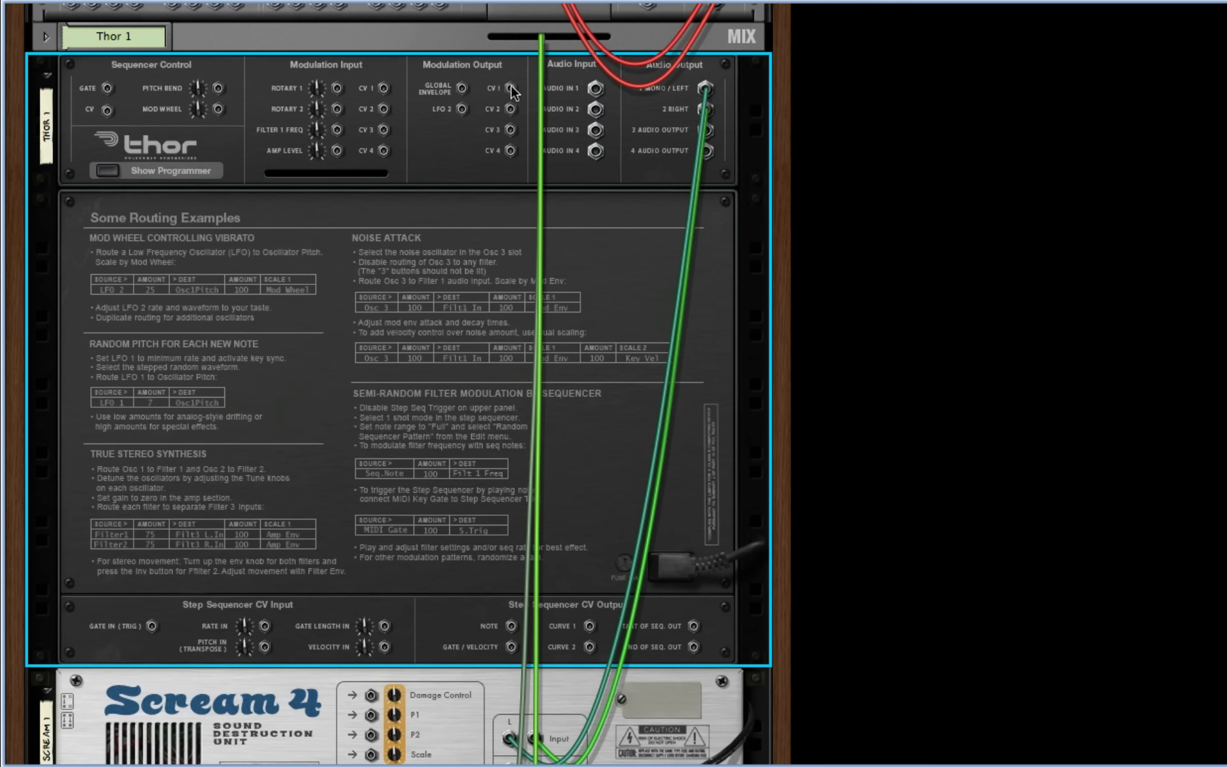
drag(512, 87, 424, 571)
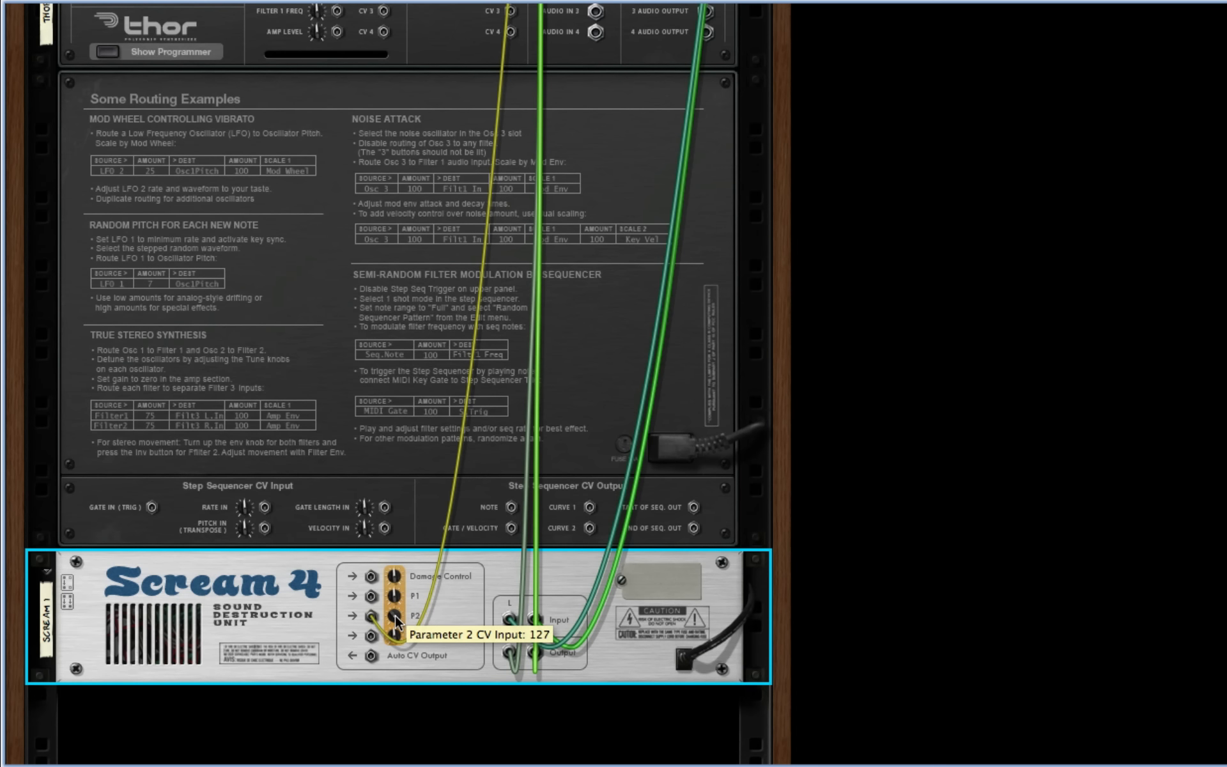
key(Tab)
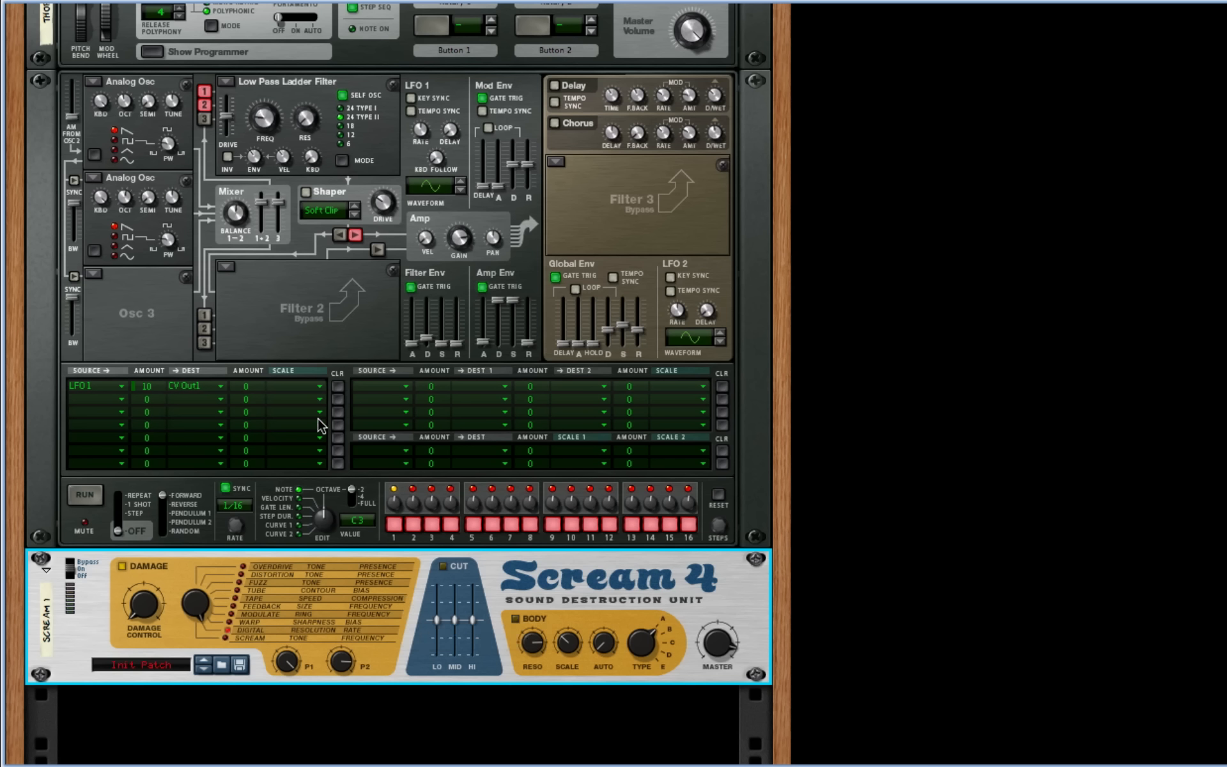
Step: Set the LFO 1 rate to 0.48 Hz and raise its CV Out1 modulation amount to 19
scroll(343, 394, up, 3)
mouse_move(425, 252)
mouse_down()
mouse_move(419, 303)
mouse_move(413, 256)
mouse_up()
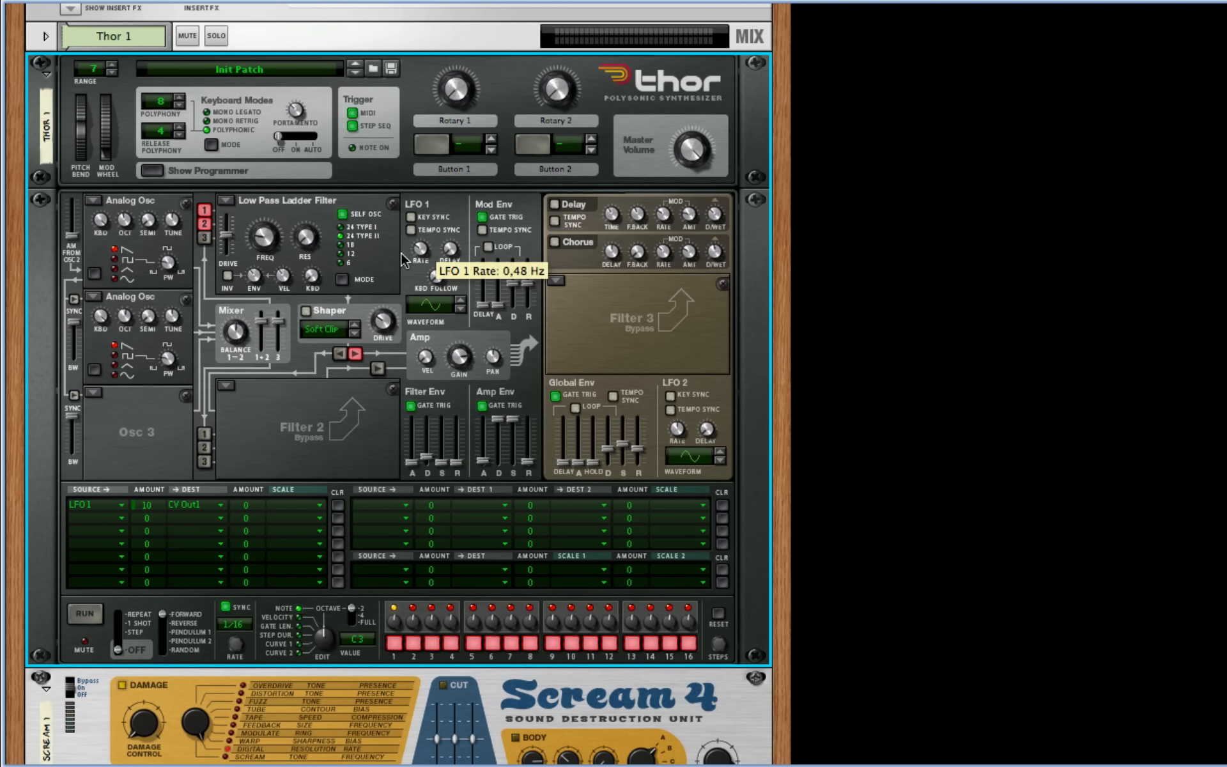
scroll(404, 262, down, 6)
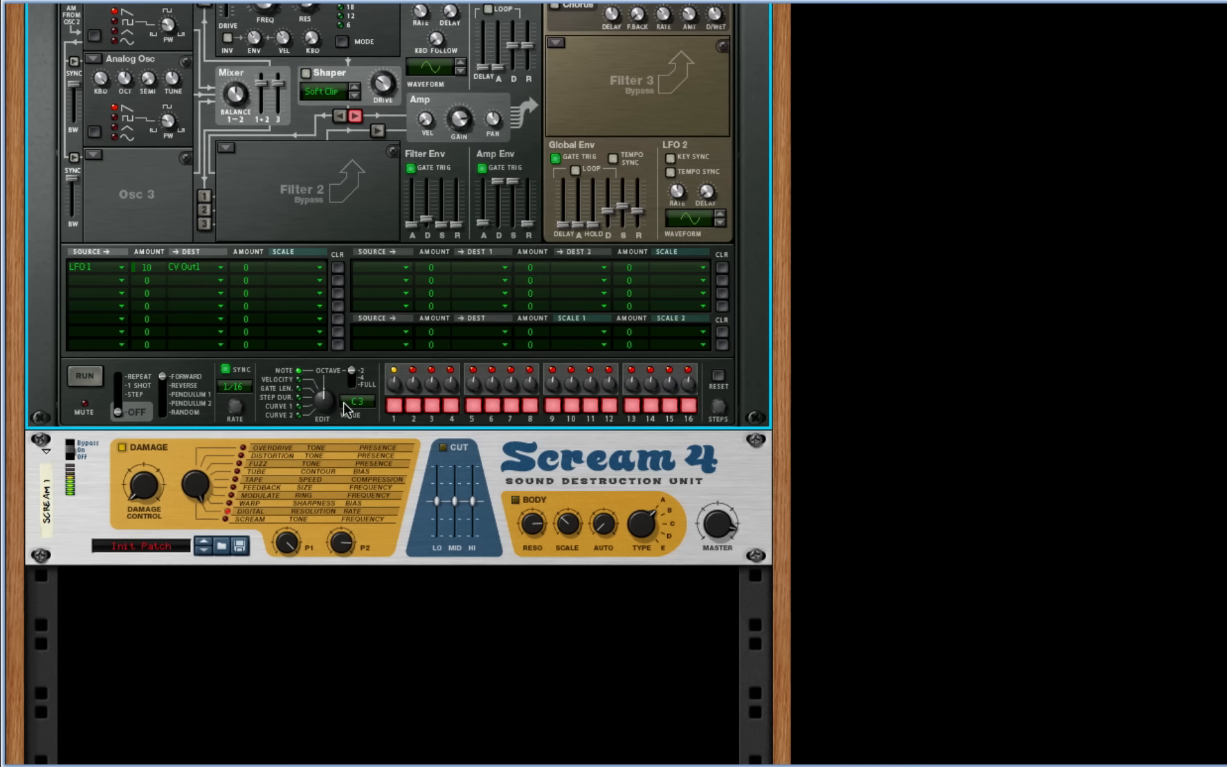
drag(146, 267, 106, 253)
click(727, 546)
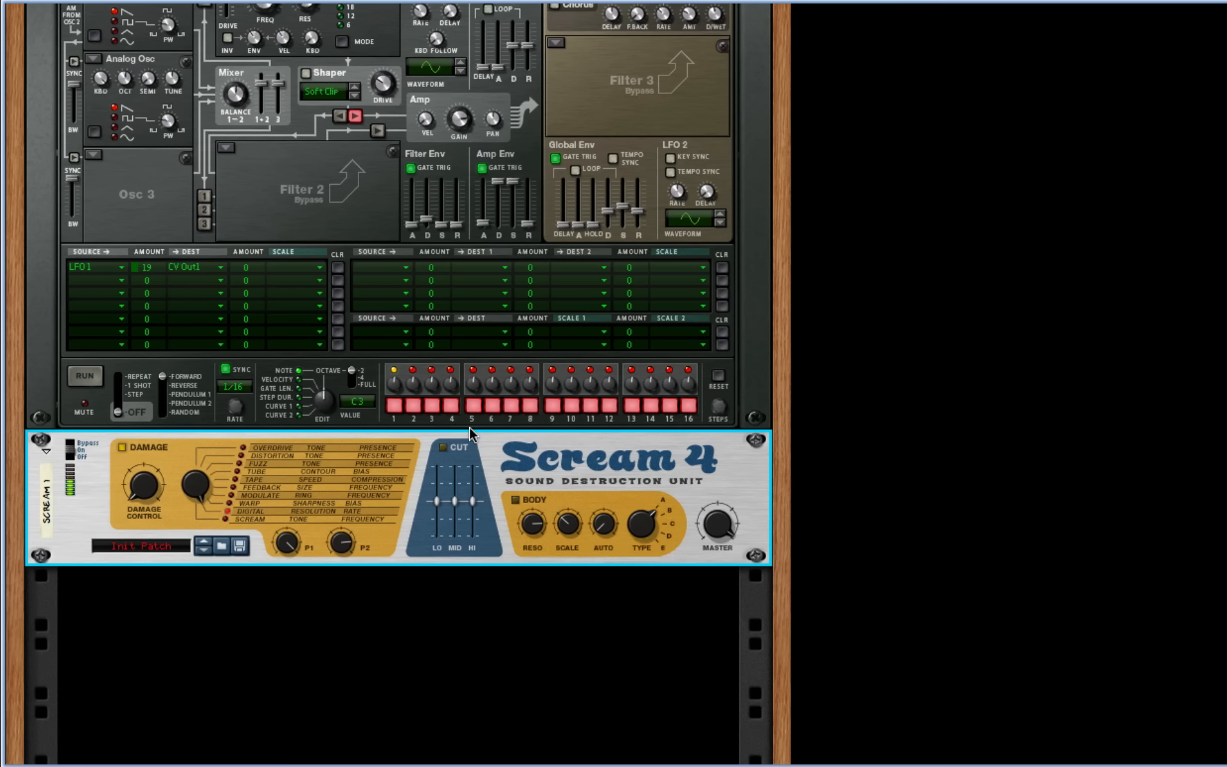
Step: Add an MClass Equalizer below Scream 4
right_click(305, 602)
mouse_move(381, 732)
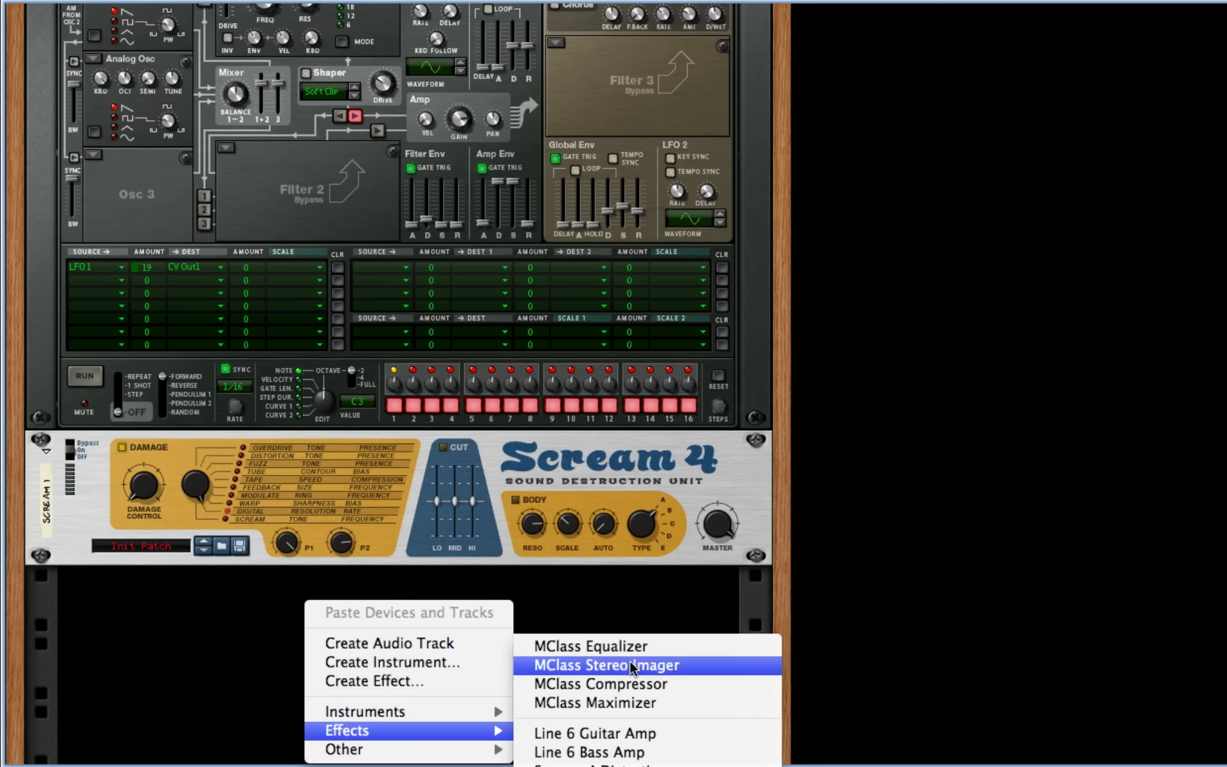
click(606, 647)
Step: Enable the equalizer's Param 1 band and shape it into a cut around 600 Hz by adjusting gain, frequency and Q
click(538, 459)
drag(588, 529, 589, 633)
drag(569, 481, 549, 498)
drag(577, 521, 579, 557)
drag(577, 558, 587, 588)
Step: Enable the Param 2 band with a boost around 1.163 kHz, adjust its Q, and lower Param 1's frequency below 600 Hz
click(610, 459)
drag(649, 522, 650, 486)
drag(648, 479, 639, 450)
drag(657, 561, 657, 574)
drag(647, 523, 641, 496)
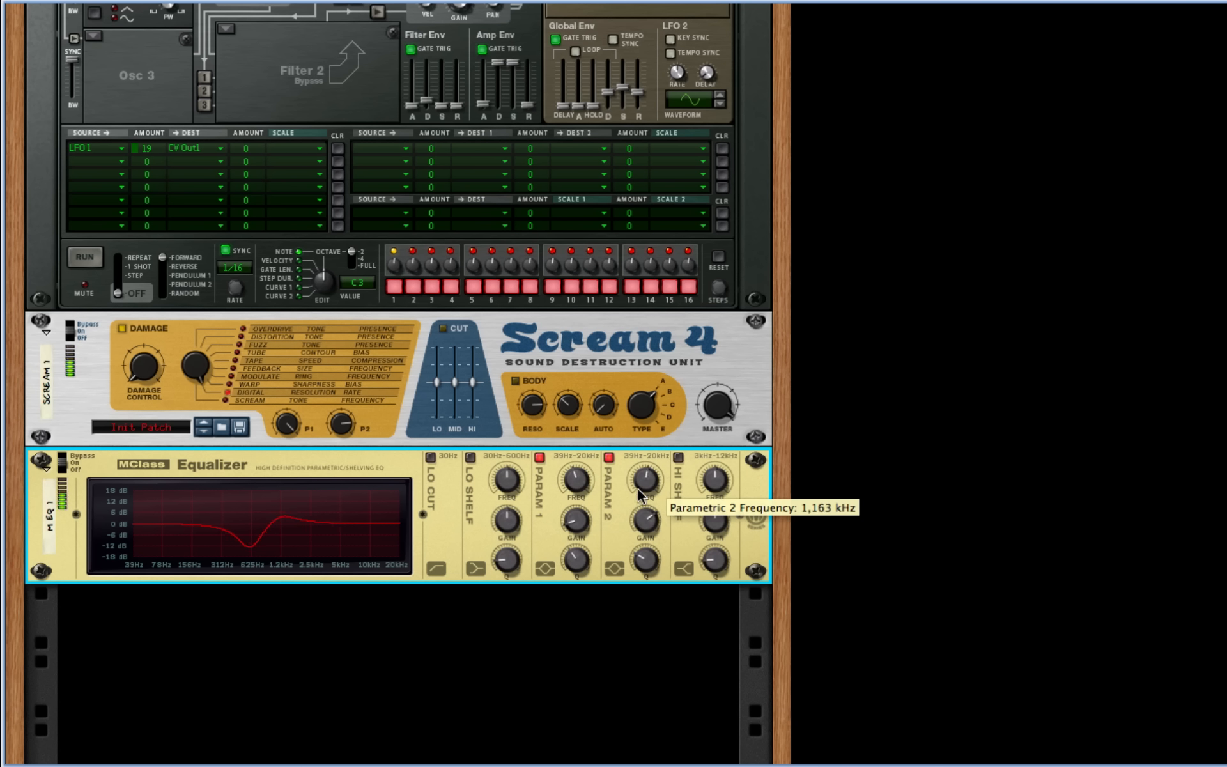
drag(647, 562, 646, 570)
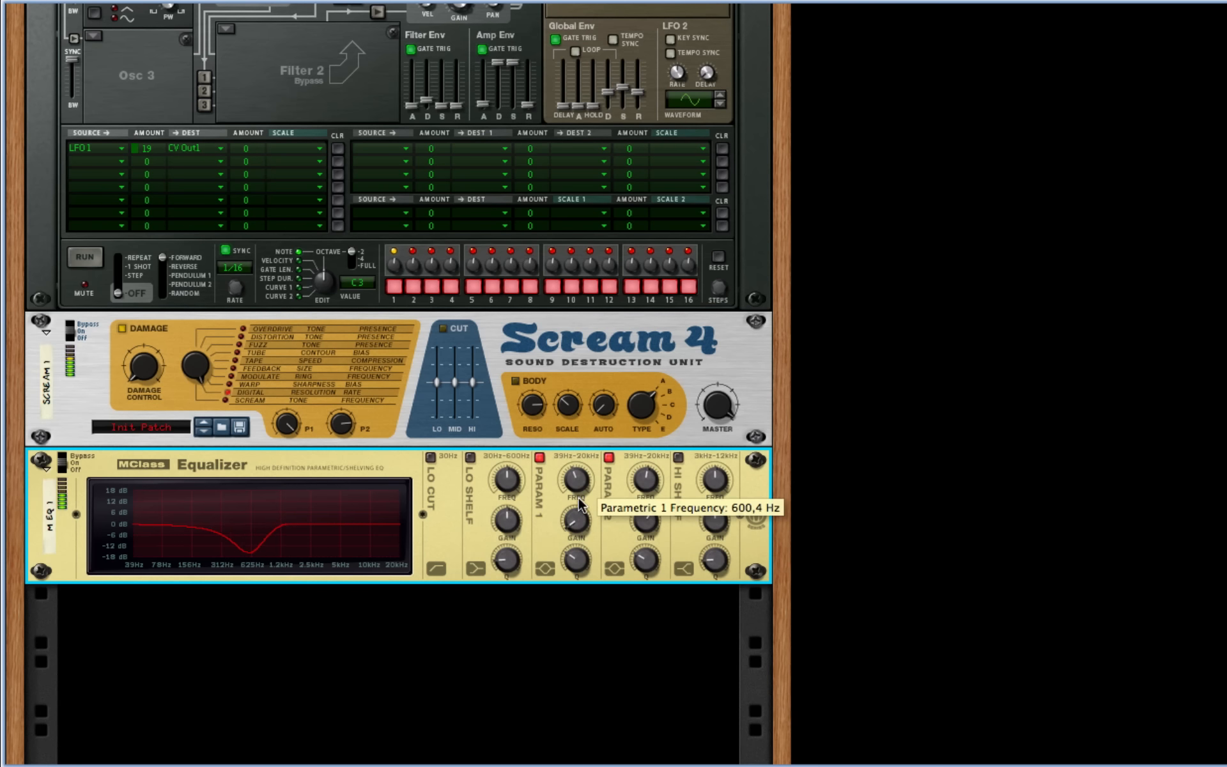
drag(577, 497, 637, 503)
Step: Add an MClass Compressor below the equalizer and adjust its output gain
scroll(448, 559, down, 1)
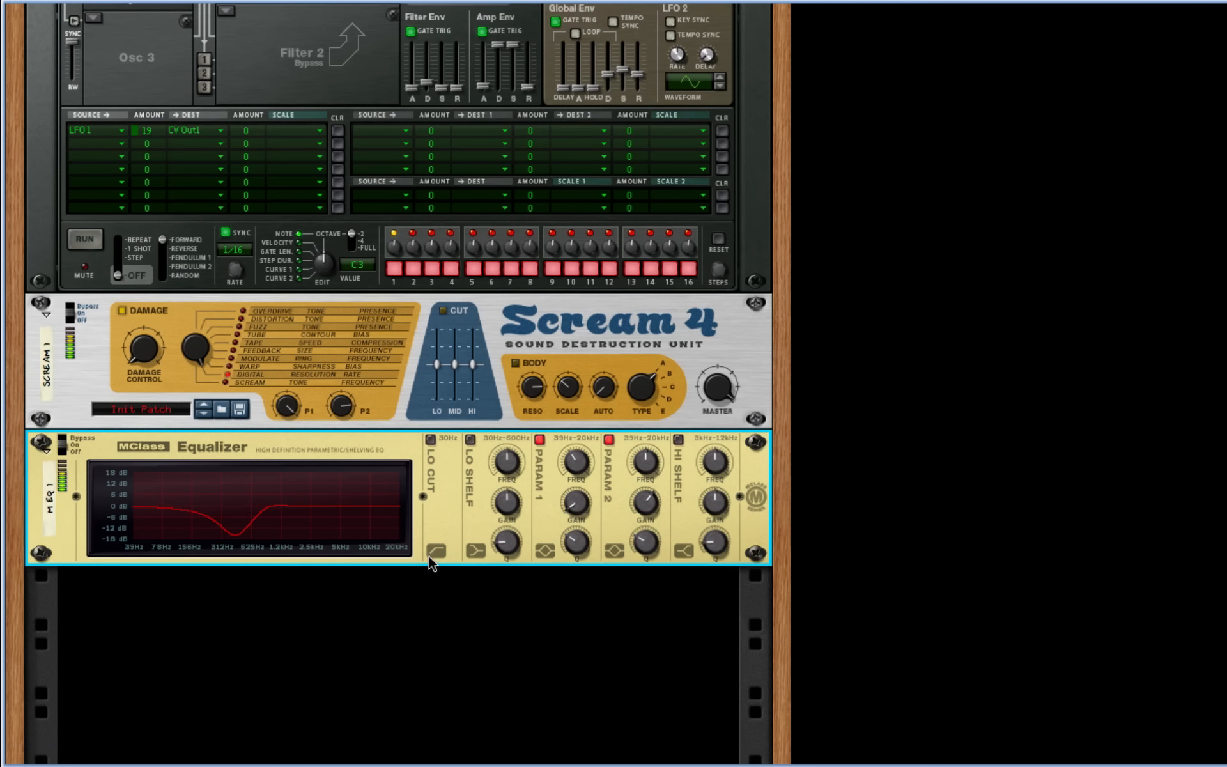
right_click(371, 617)
mouse_move(427, 747)
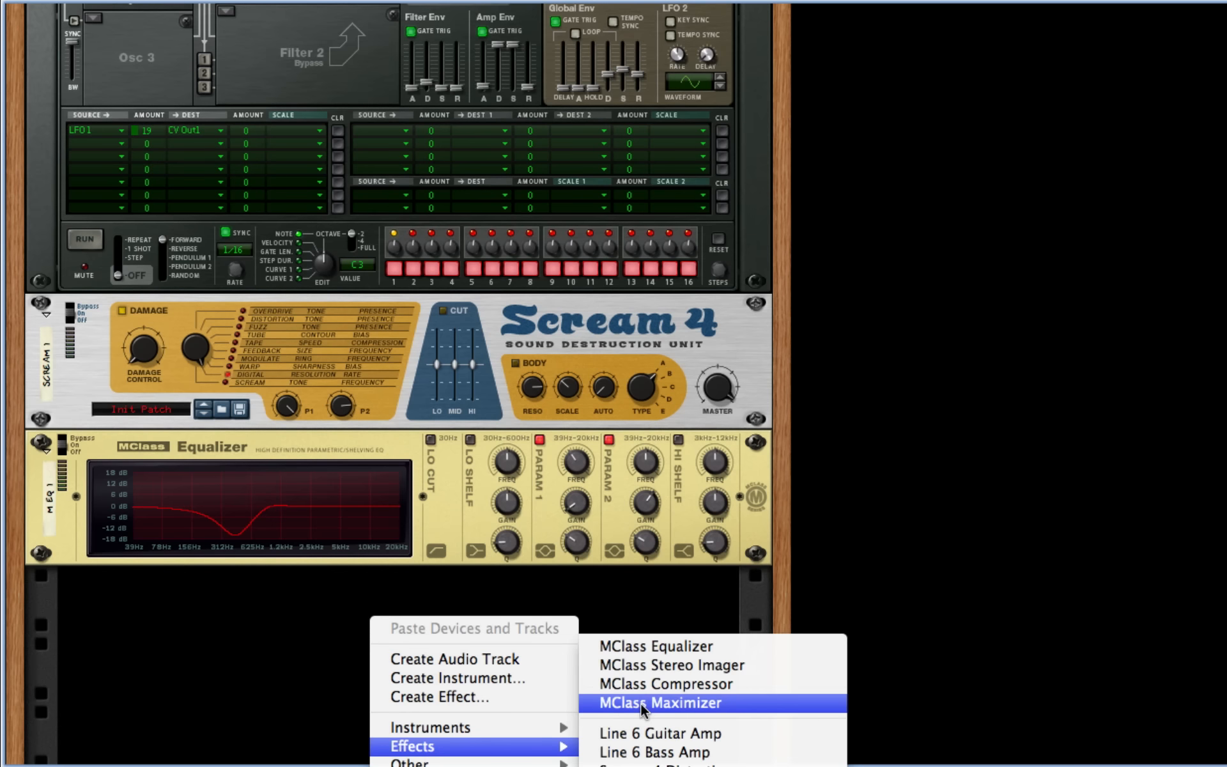
click(647, 684)
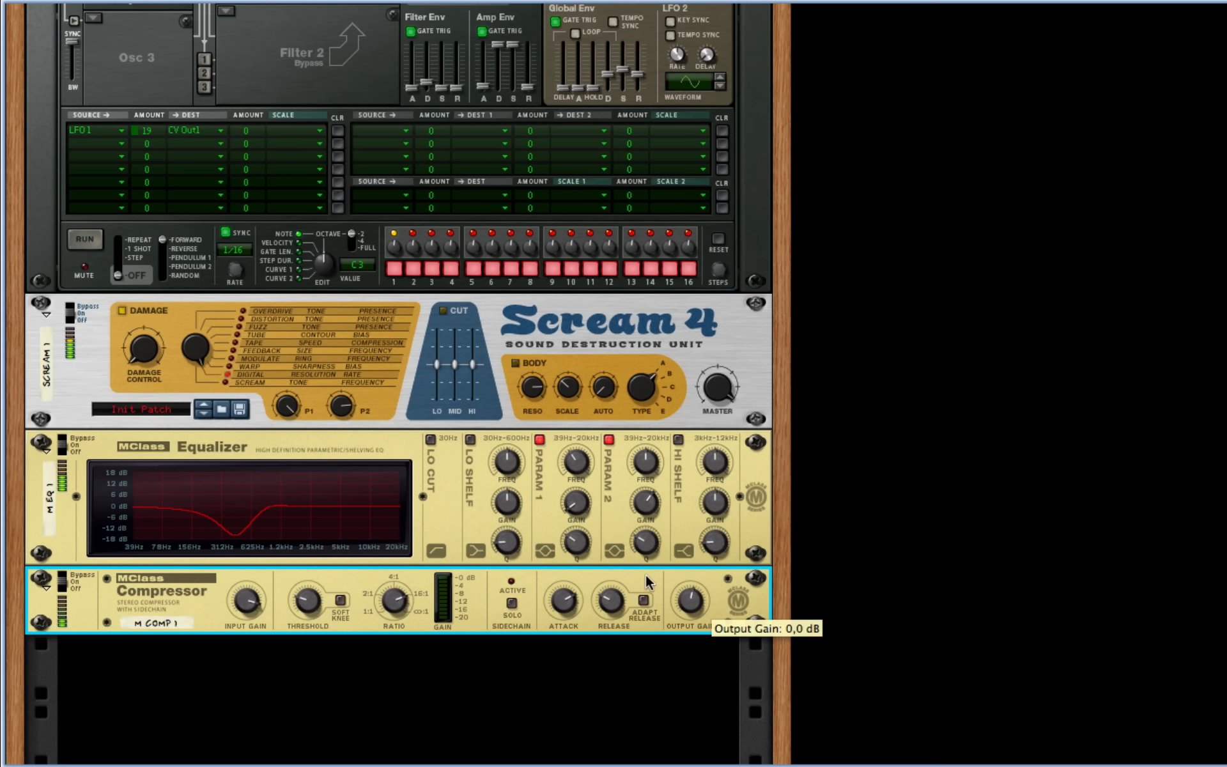
drag(646, 575, 685, 616)
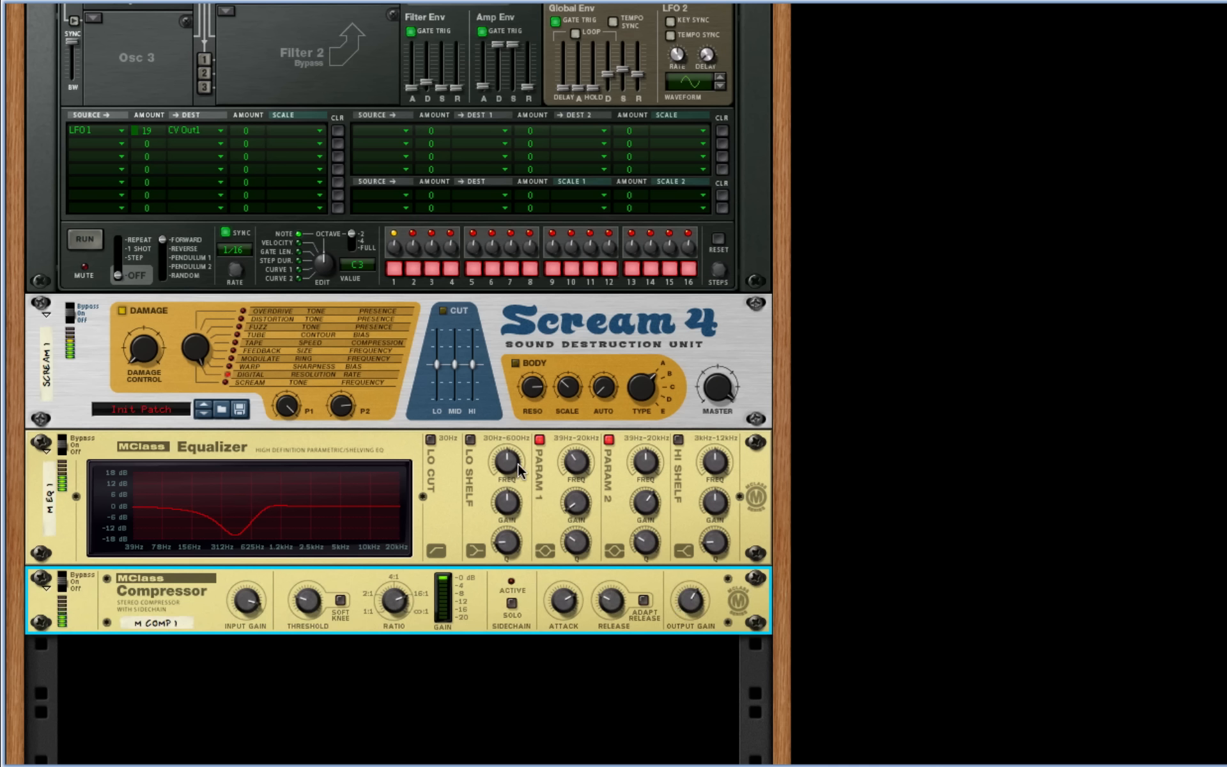
Step: Add The Echo below the compressor and reset it to Init Patch
scroll(498, 473, down, 2)
click(483, 604)
right_click(484, 616)
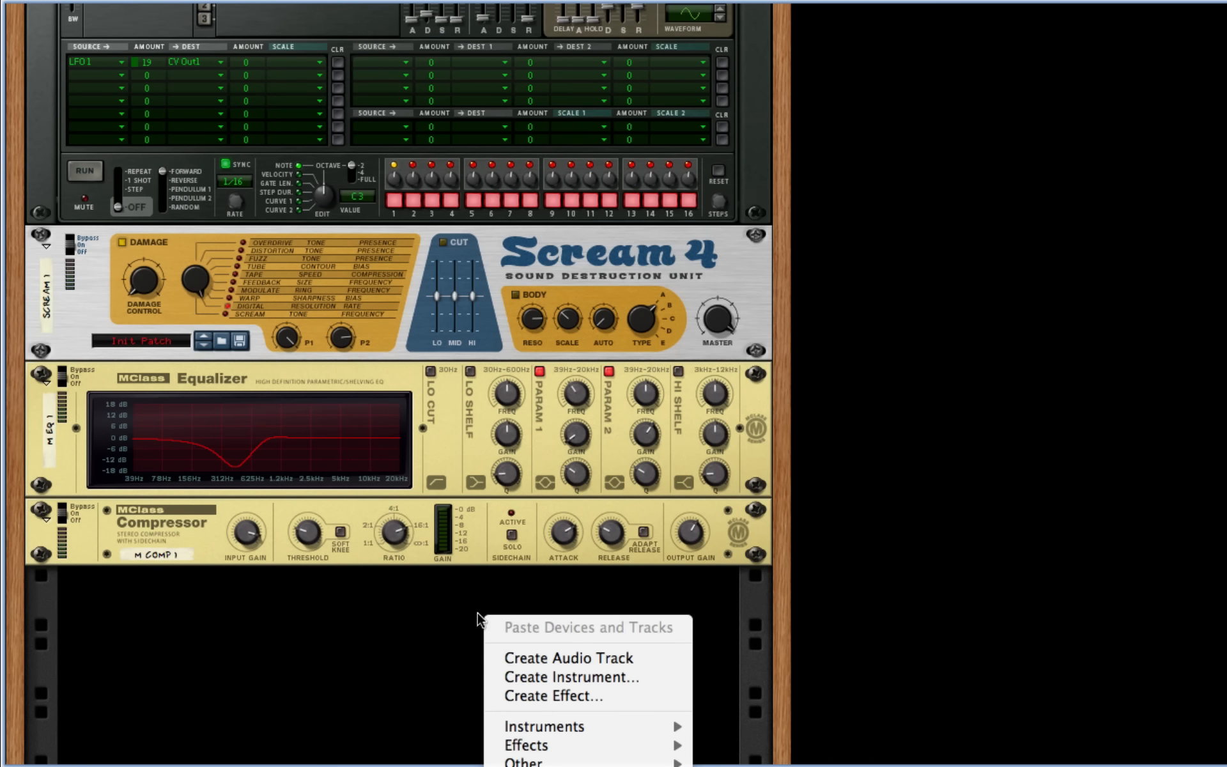
mouse_move(574, 745)
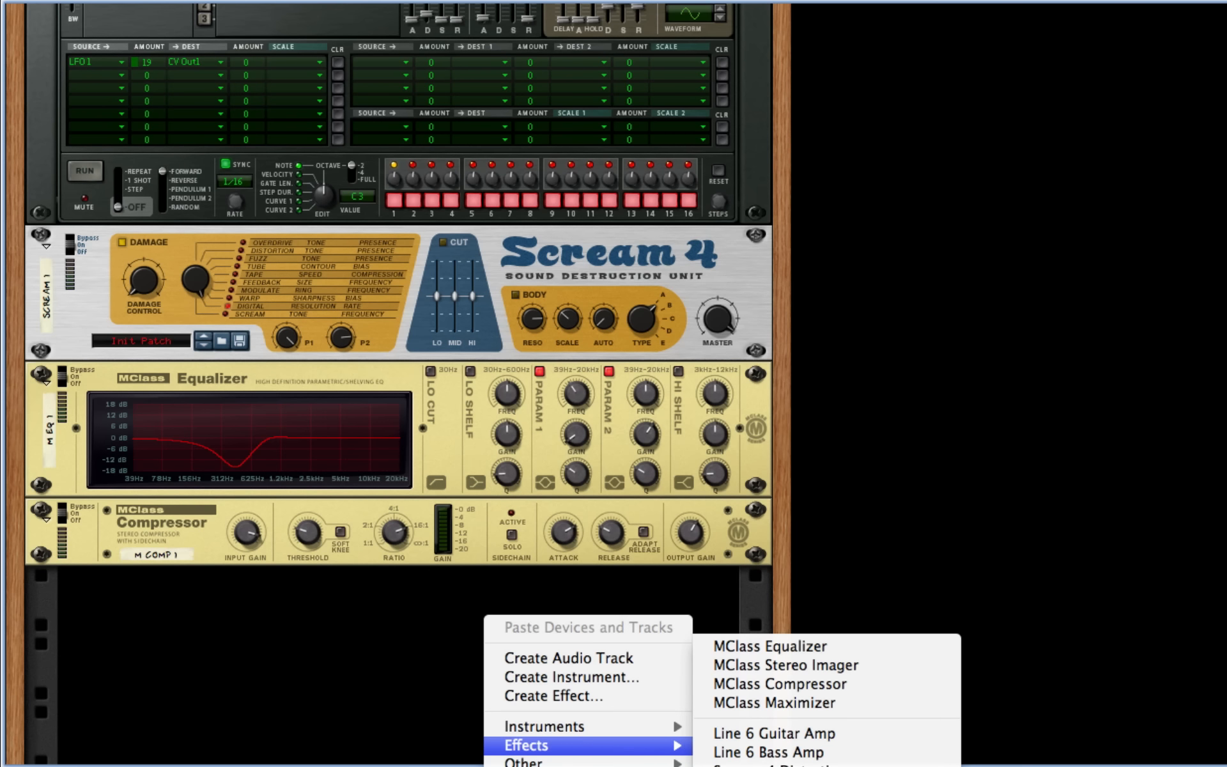
click(745, 765)
right_click(631, 579)
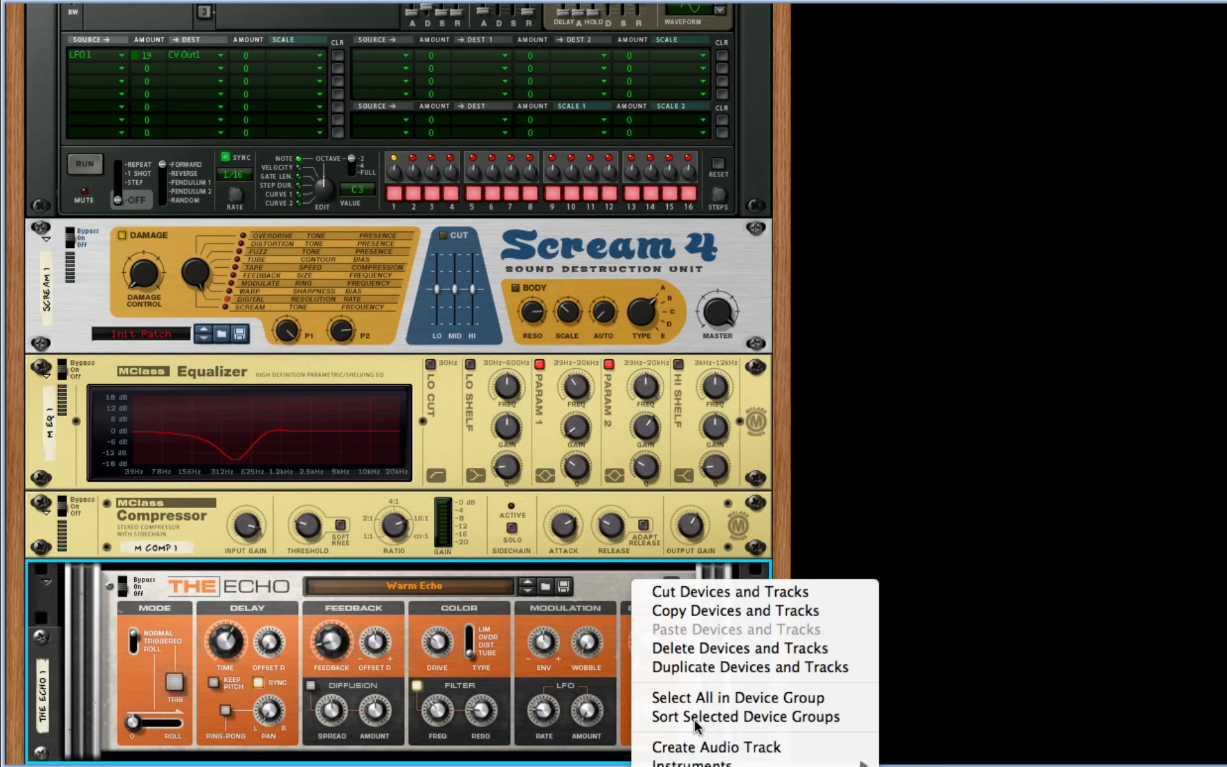
click(684, 765)
scroll(491, 549, down, 4)
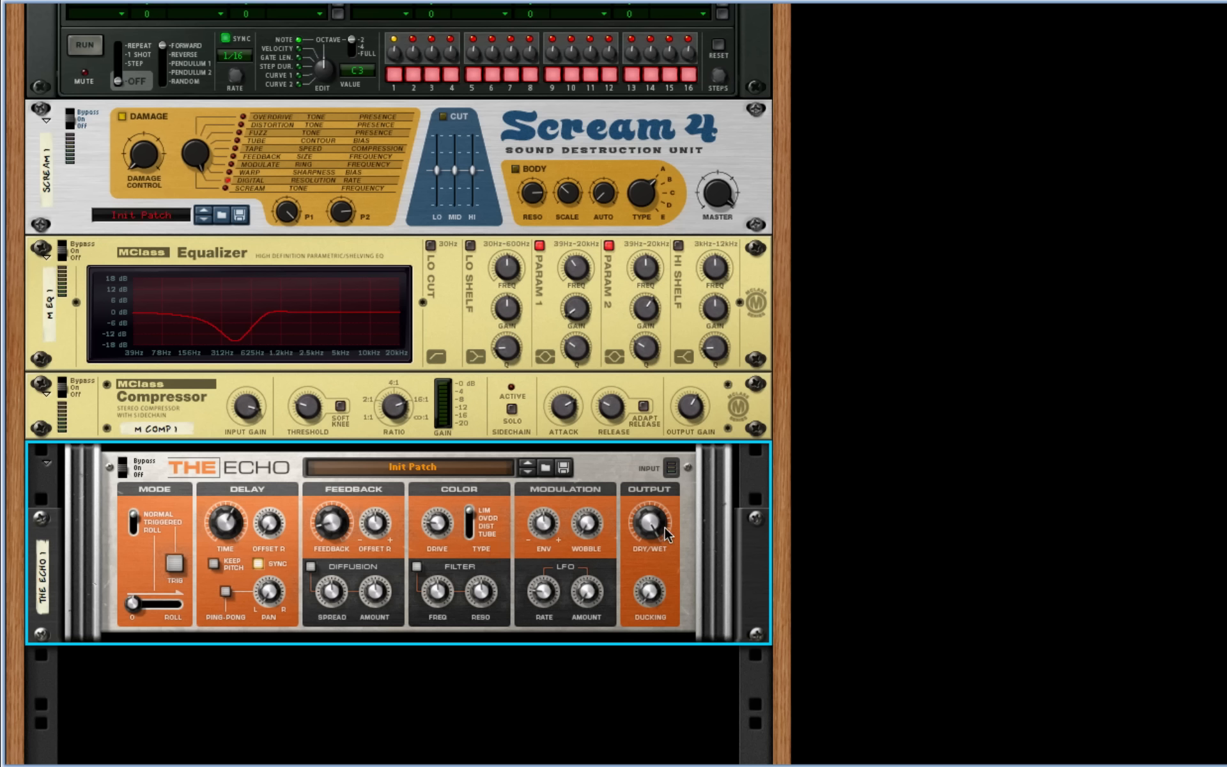
Step: Enable ping-pong on The Echo, set its delay time to 3/16, and lower the dry/wet mix
drag(664, 526, 623, 516)
click(223, 592)
mouse_move(222, 524)
mouse_down()
mouse_move(219, 543)
mouse_move(211, 530)
mouse_up()
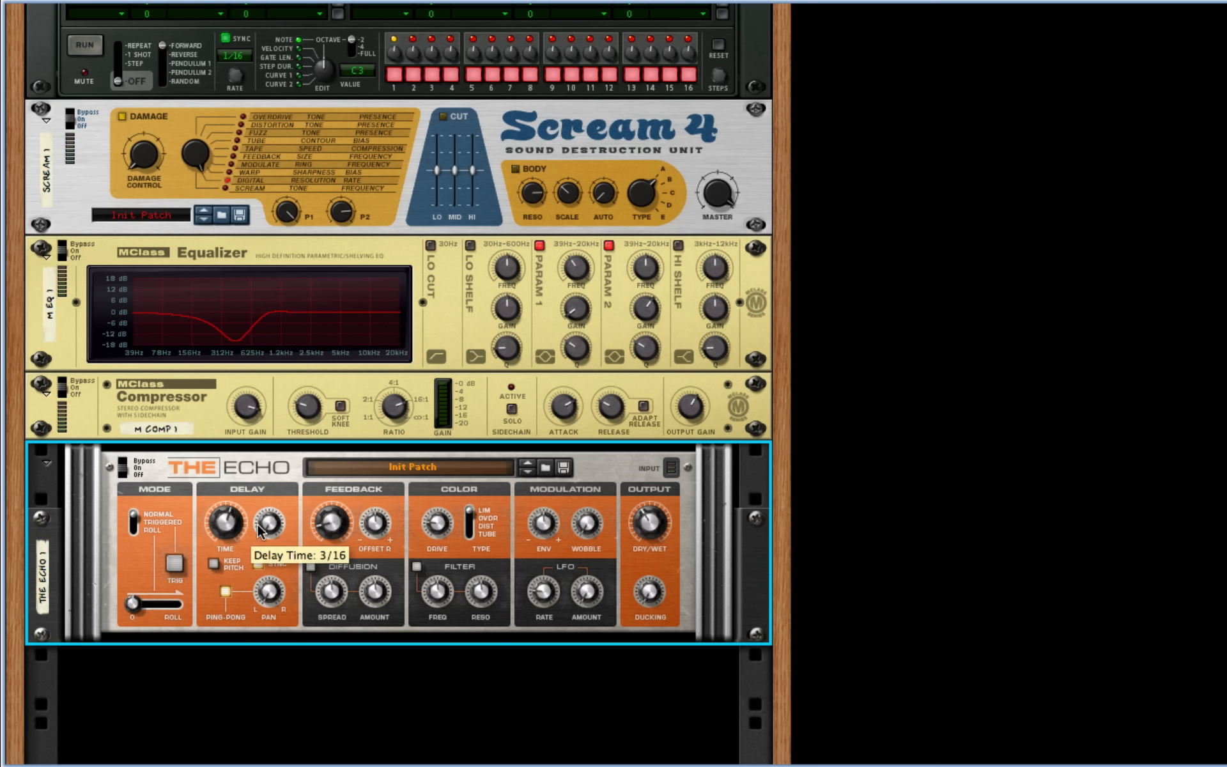
drag(266, 520, 202, 467)
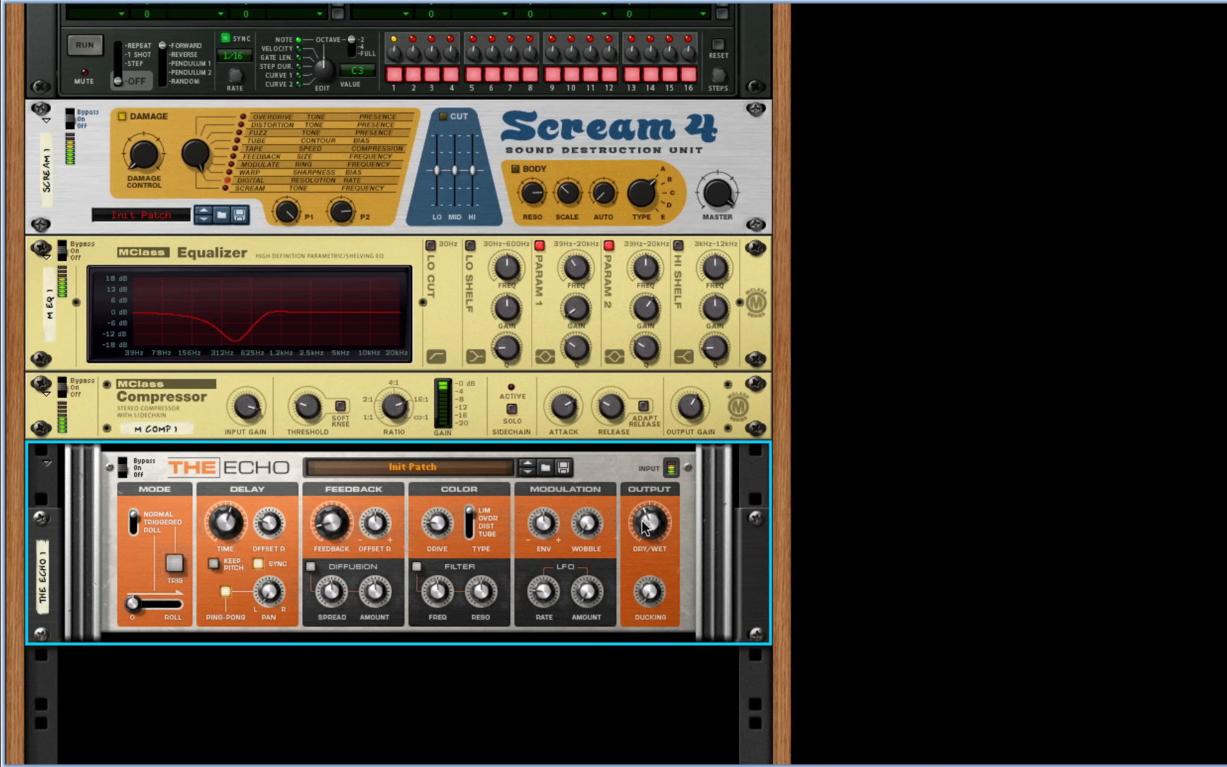
drag(643, 519, 644, 525)
Step: Add an RV7000 reverb below The Echo, keeping its ALL Warm Plate patch
scroll(438, 580, down, 3)
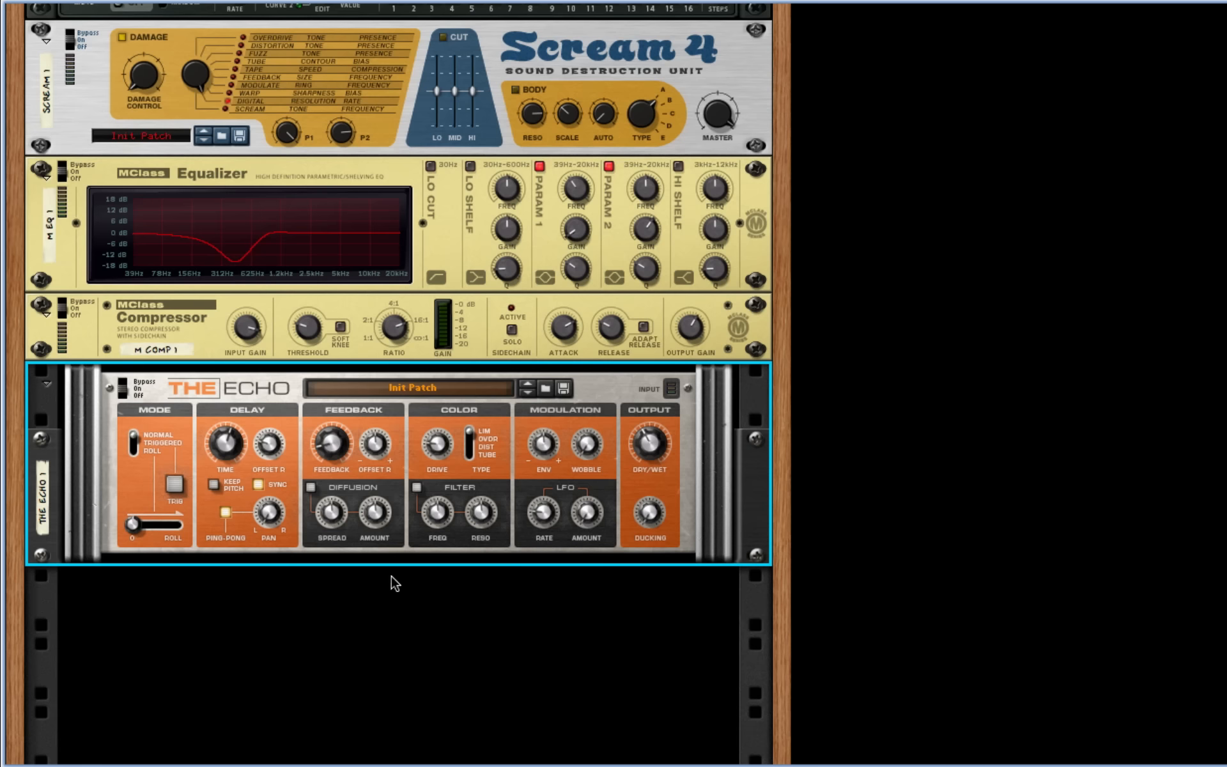
right_click(328, 603)
mouse_move(455, 735)
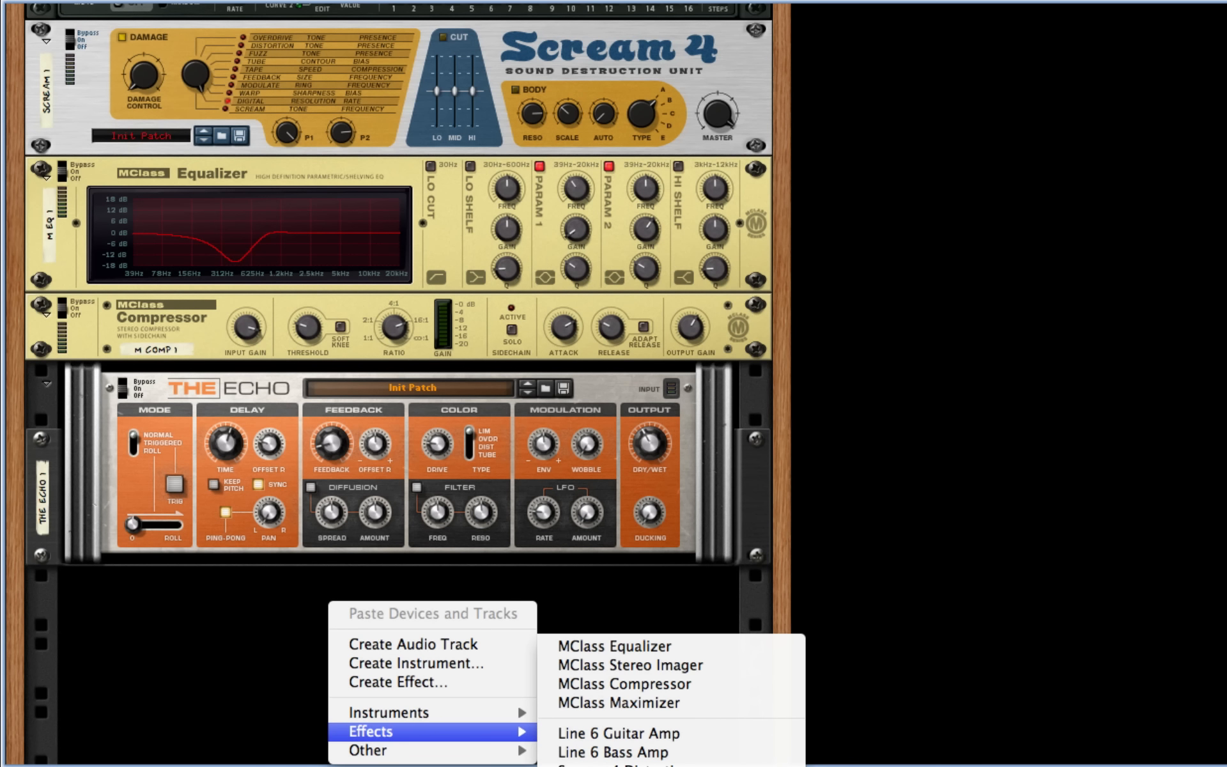
click(589, 763)
right_click(249, 616)
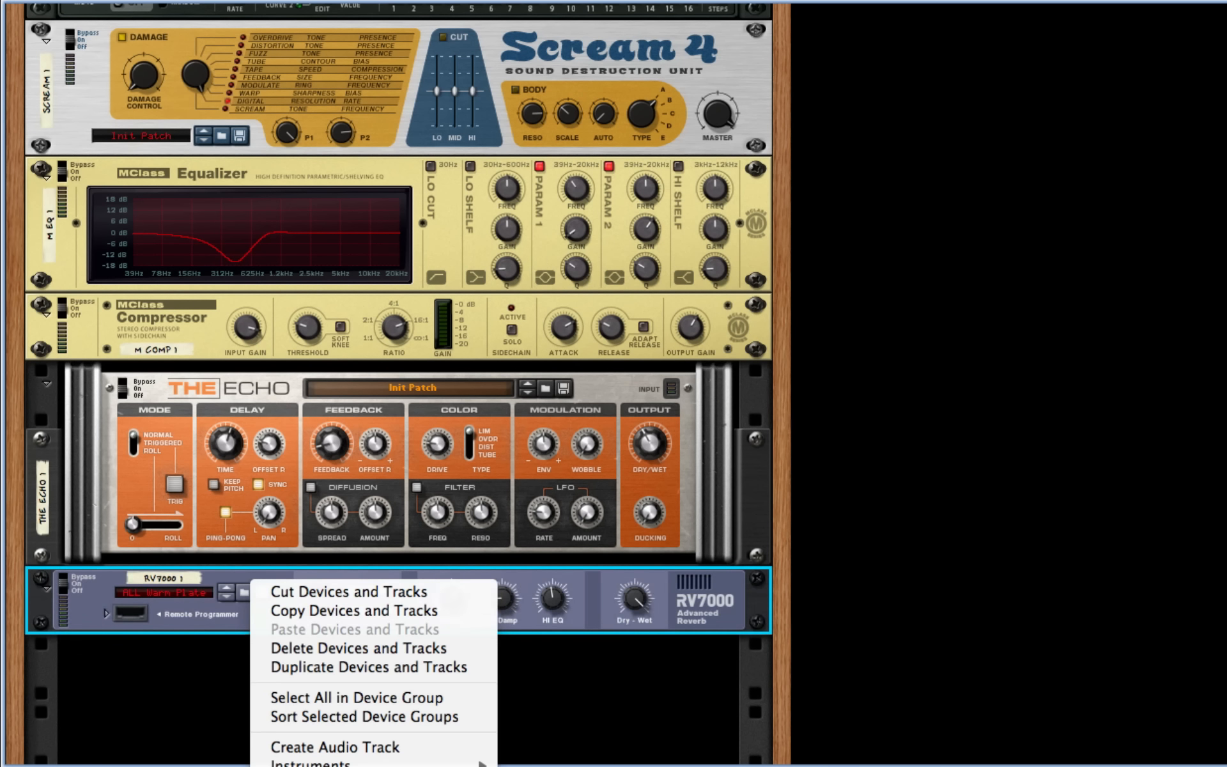
click(134, 657)
Step: Unfold the RV7000's Remote Programmer, adjust the reverb decay, and lower the dry-wet mix
click(107, 614)
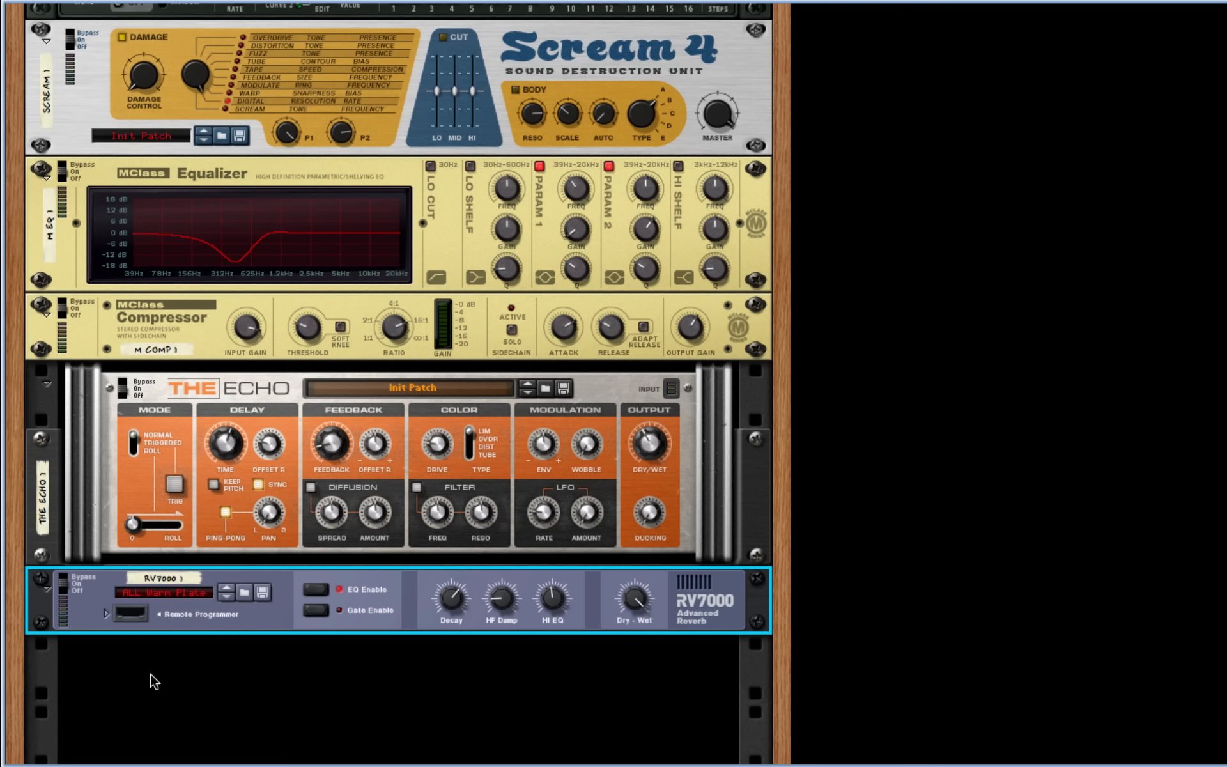
click(106, 614)
drag(432, 604, 413, 555)
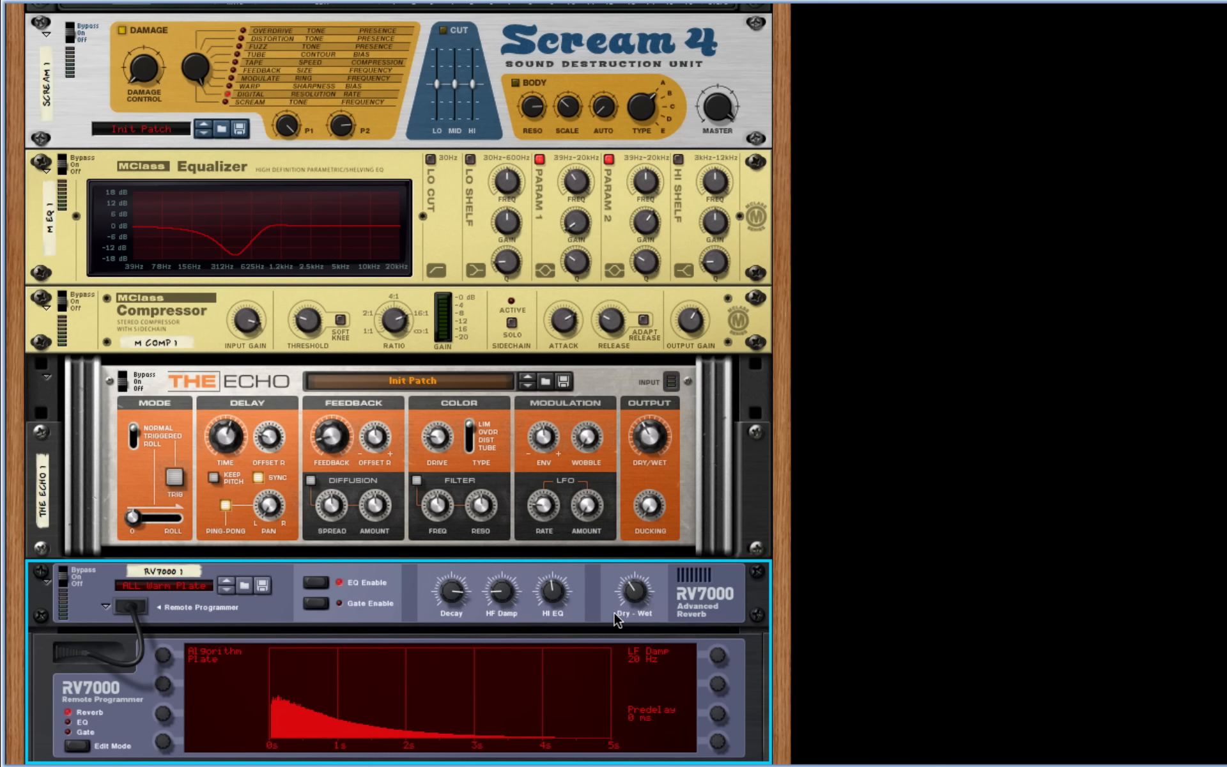
drag(635, 591, 582, 575)
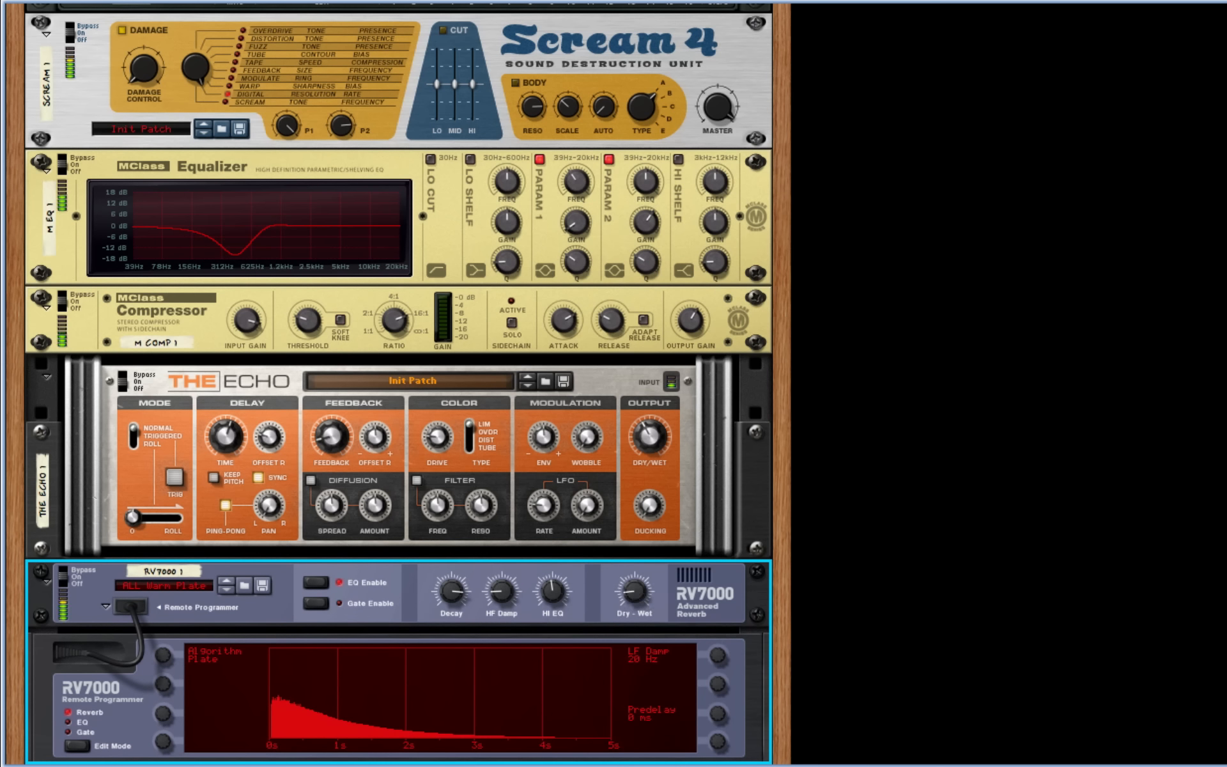
Step: Review Thor's oscillator tuning and filter frequency along with the effects chain below it
scroll(358, 561, up, 10)
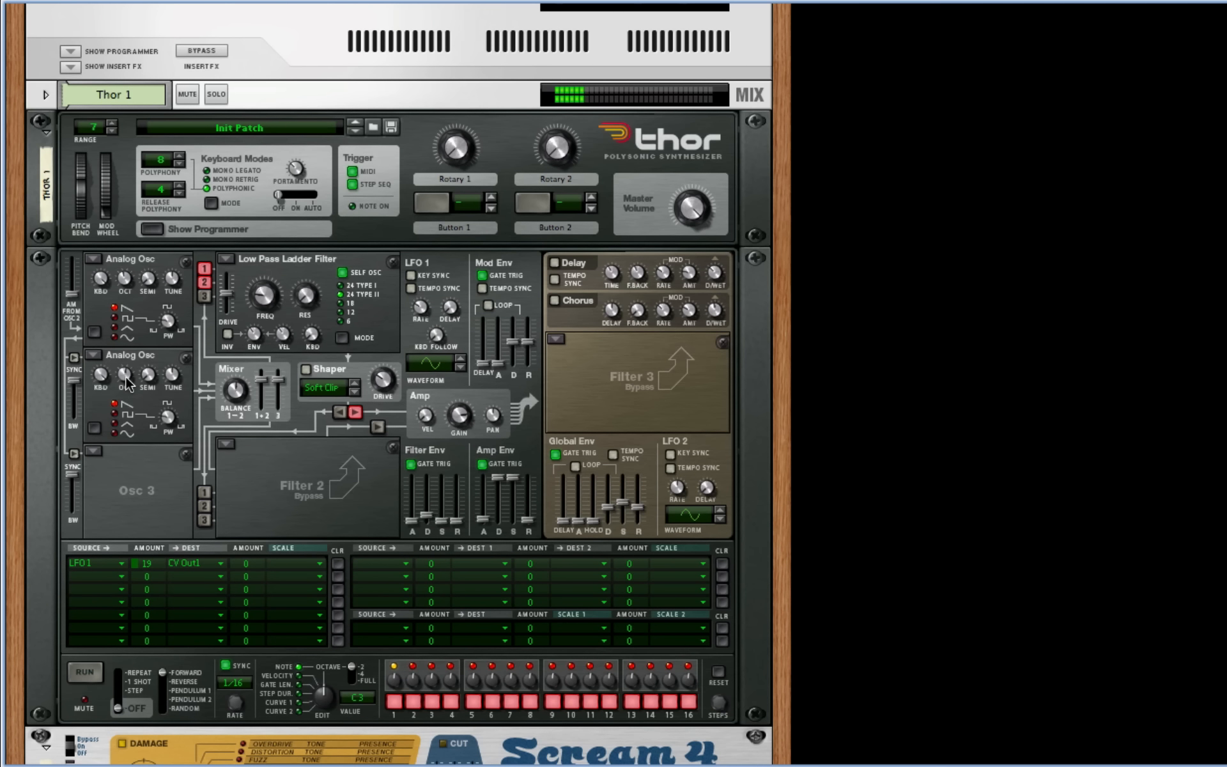
click(127, 382)
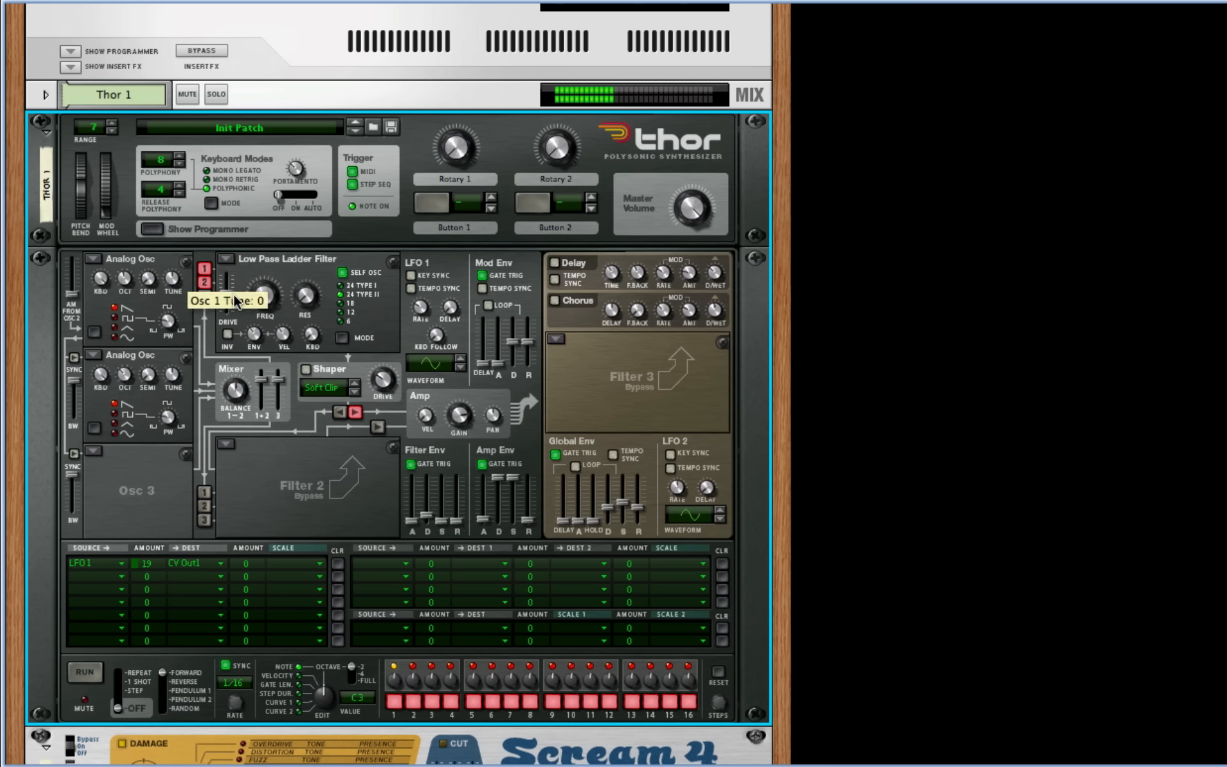
scroll(281, 341, down, 5)
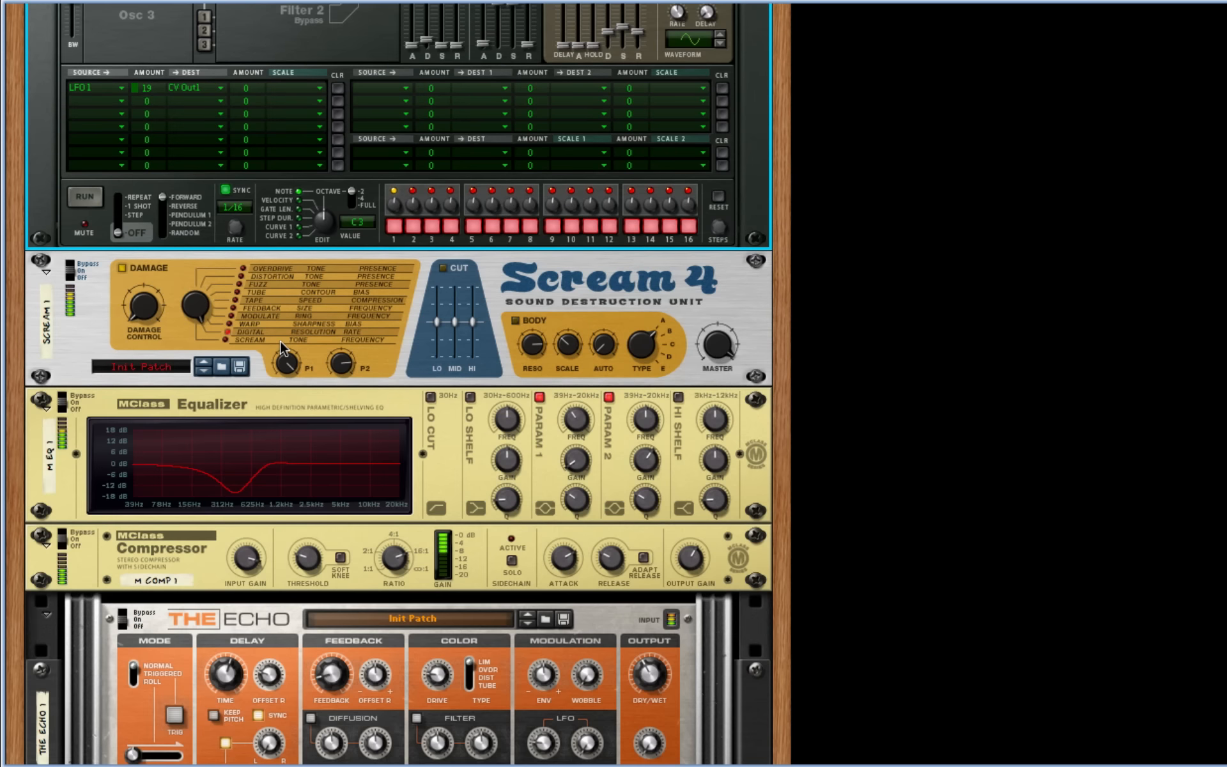
scroll(282, 341, down, 5)
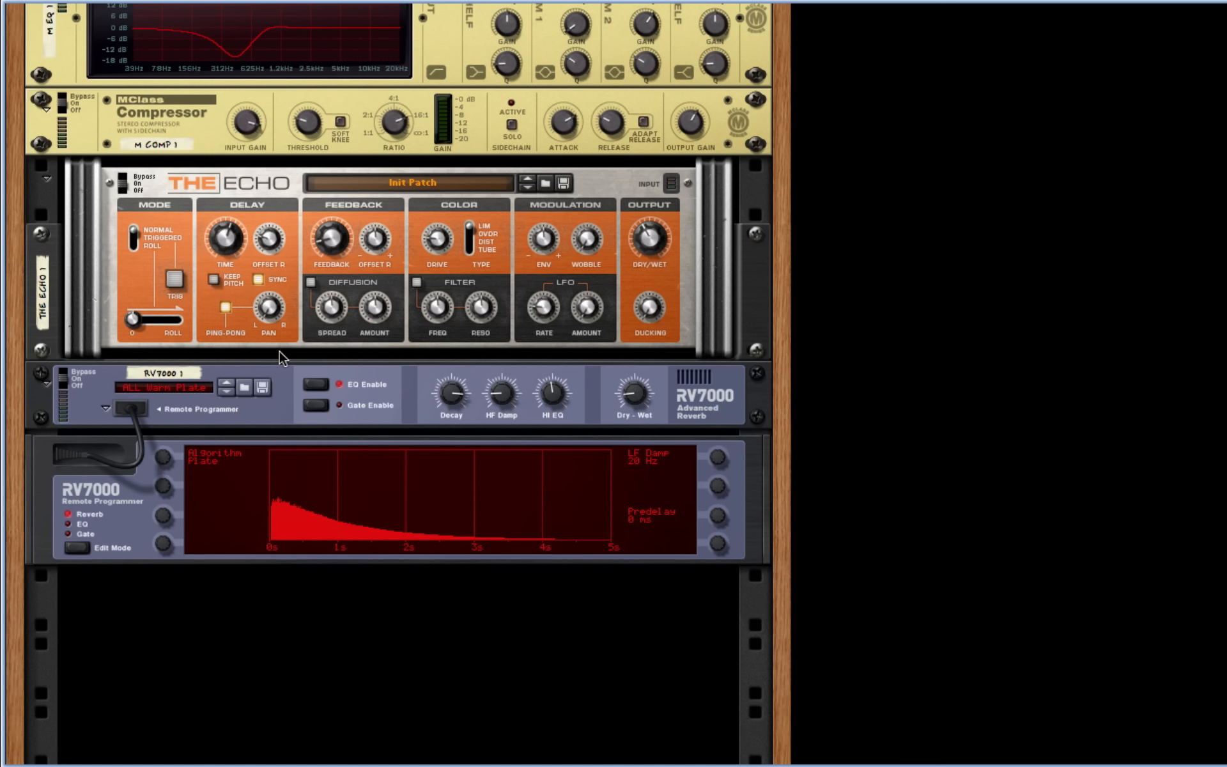
scroll(325, 366, up, 3)
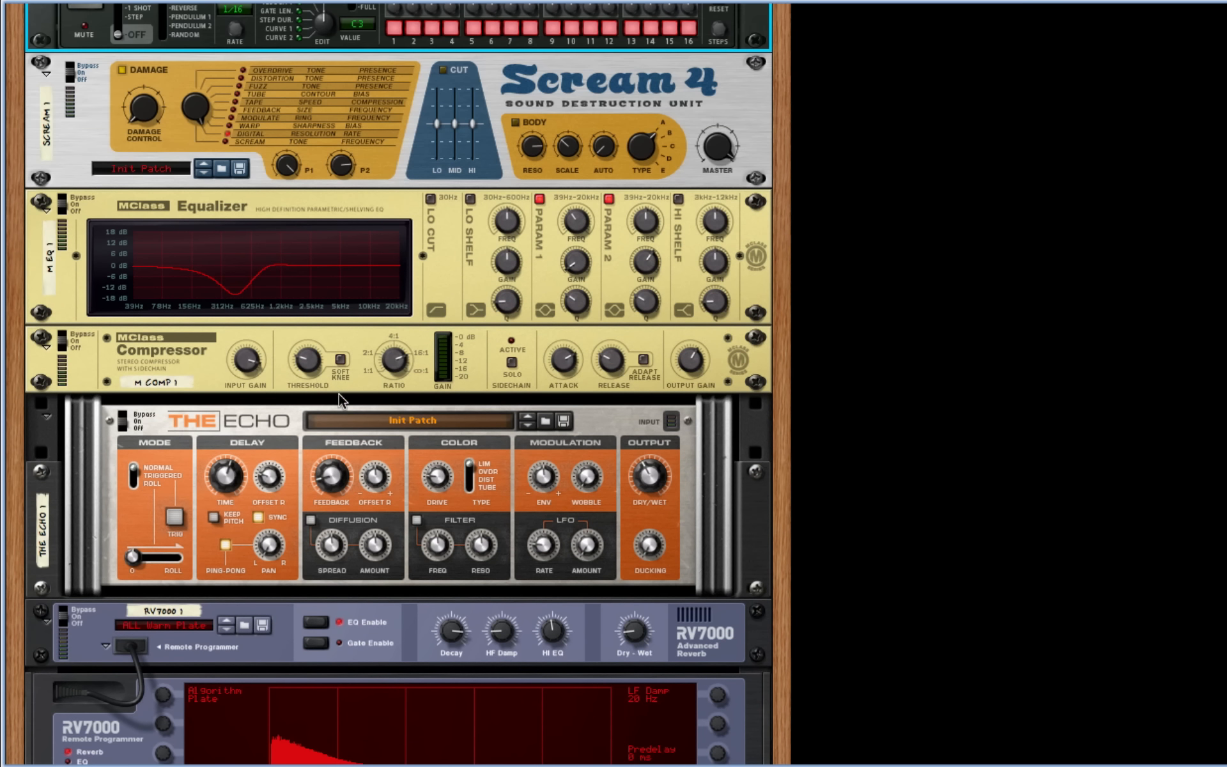
scroll(348, 423, up, 9)
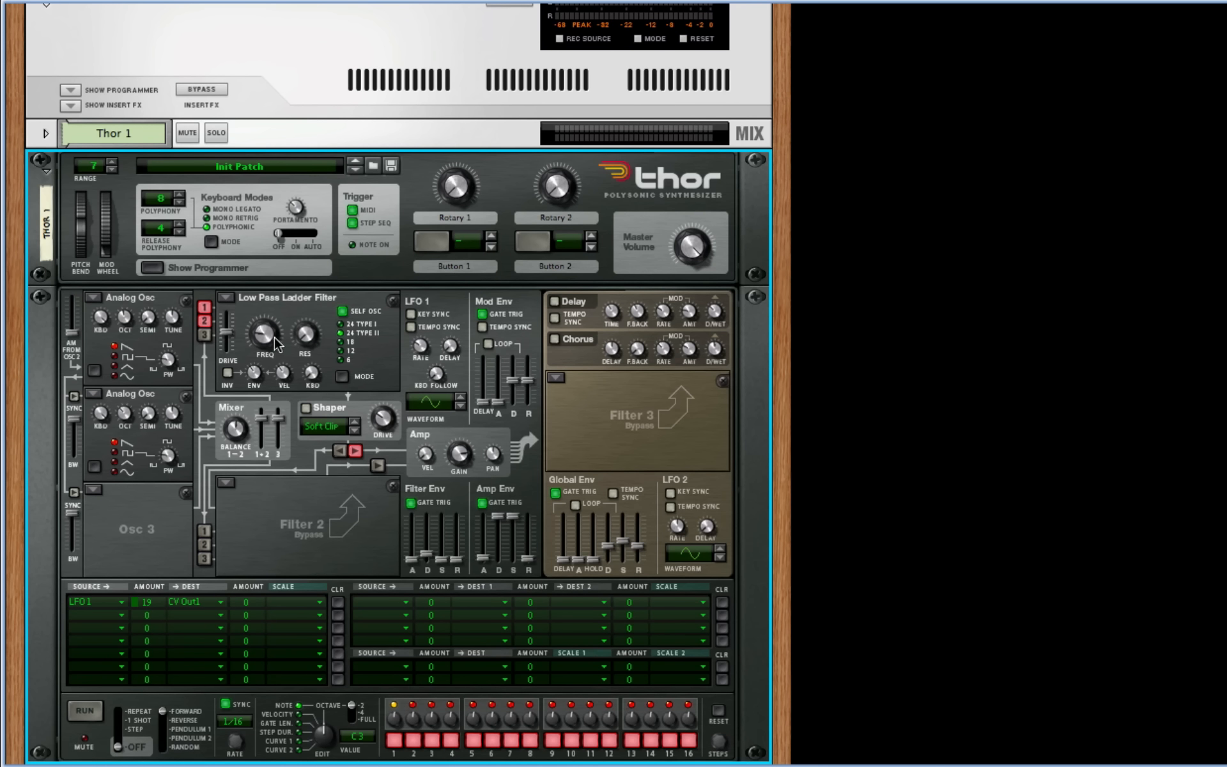
mouse_move(274, 336)
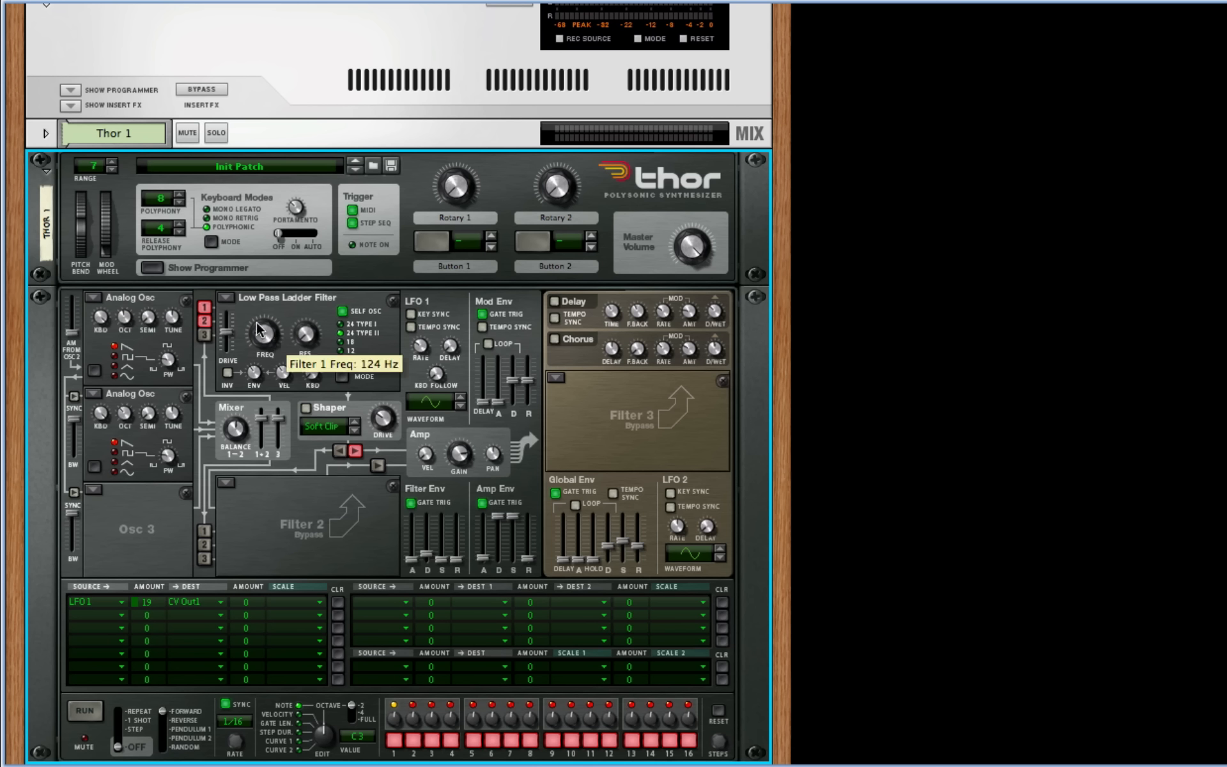
scroll(256, 322, down, 9)
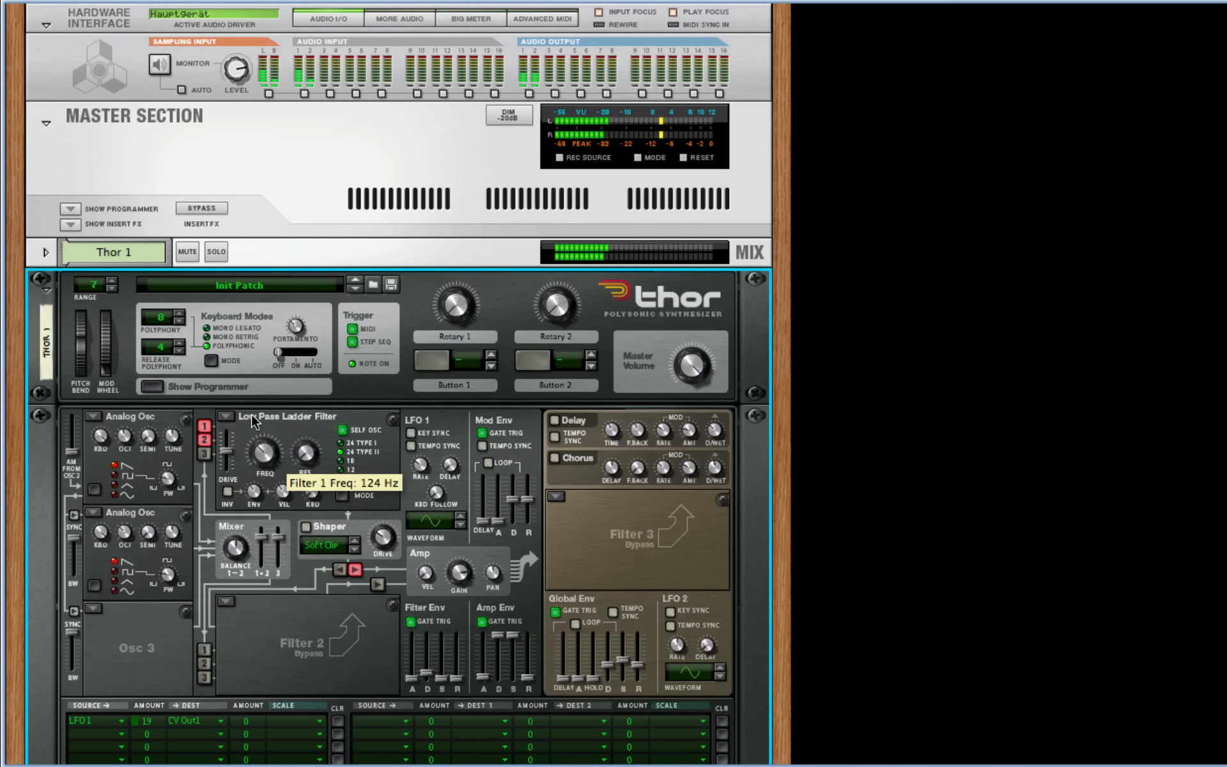
Step: Switch Thor's portamento on and adjust its amount
drag(243, 384, 247, 244)
click(296, 352)
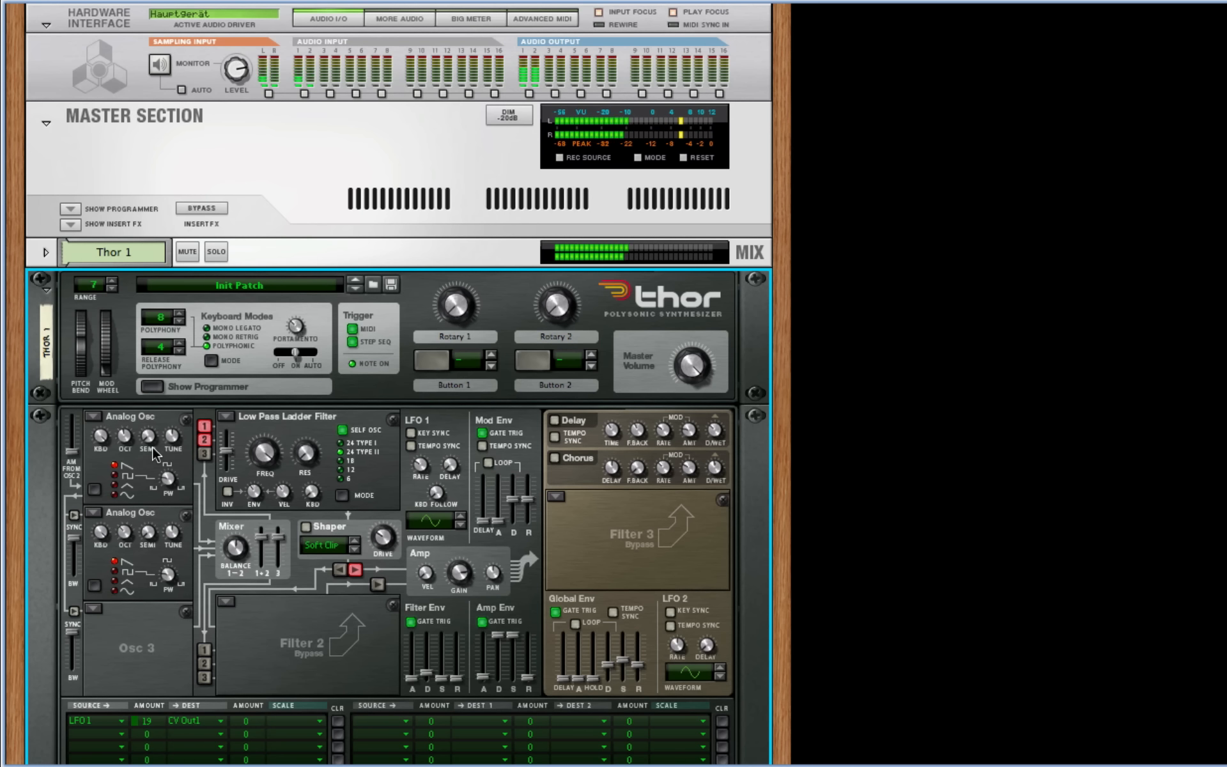
drag(294, 326, 280, 370)
Step: Load an Analog oscillator into Thor's Osc 3 slot and route it to the Low Pass Ladder Filter
click(94, 609)
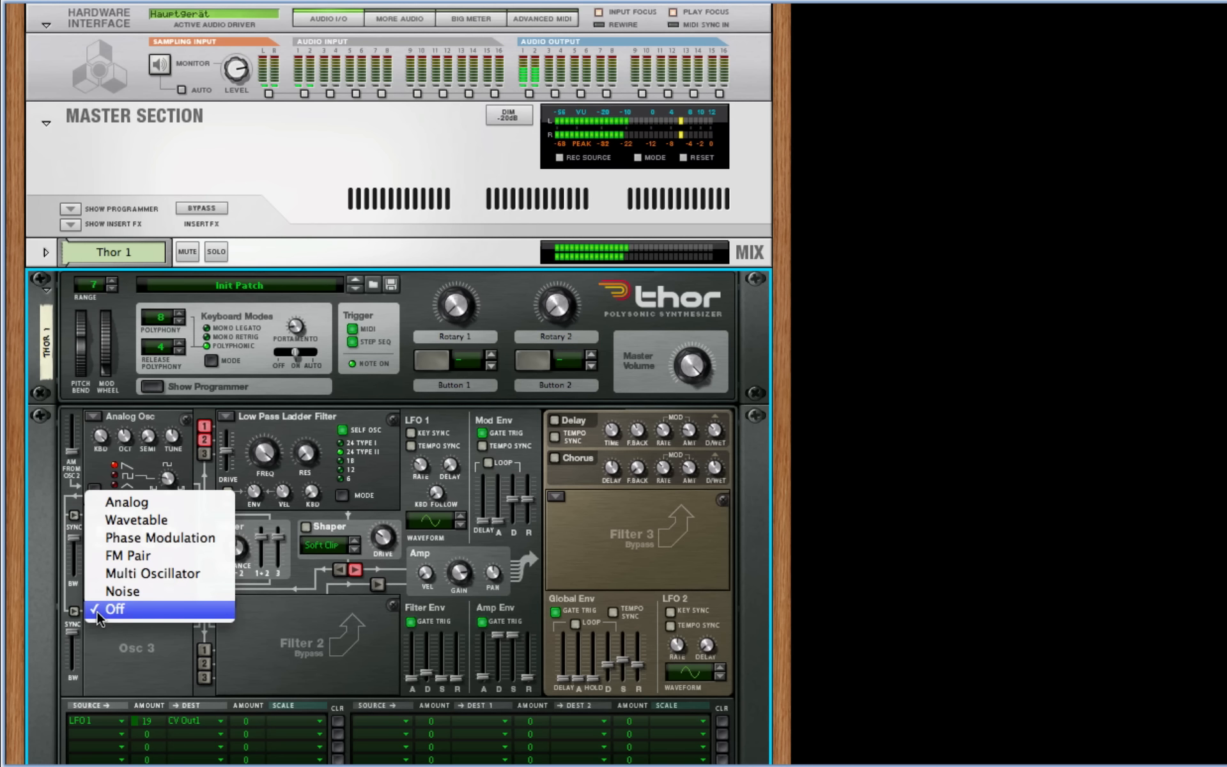
click(97, 612)
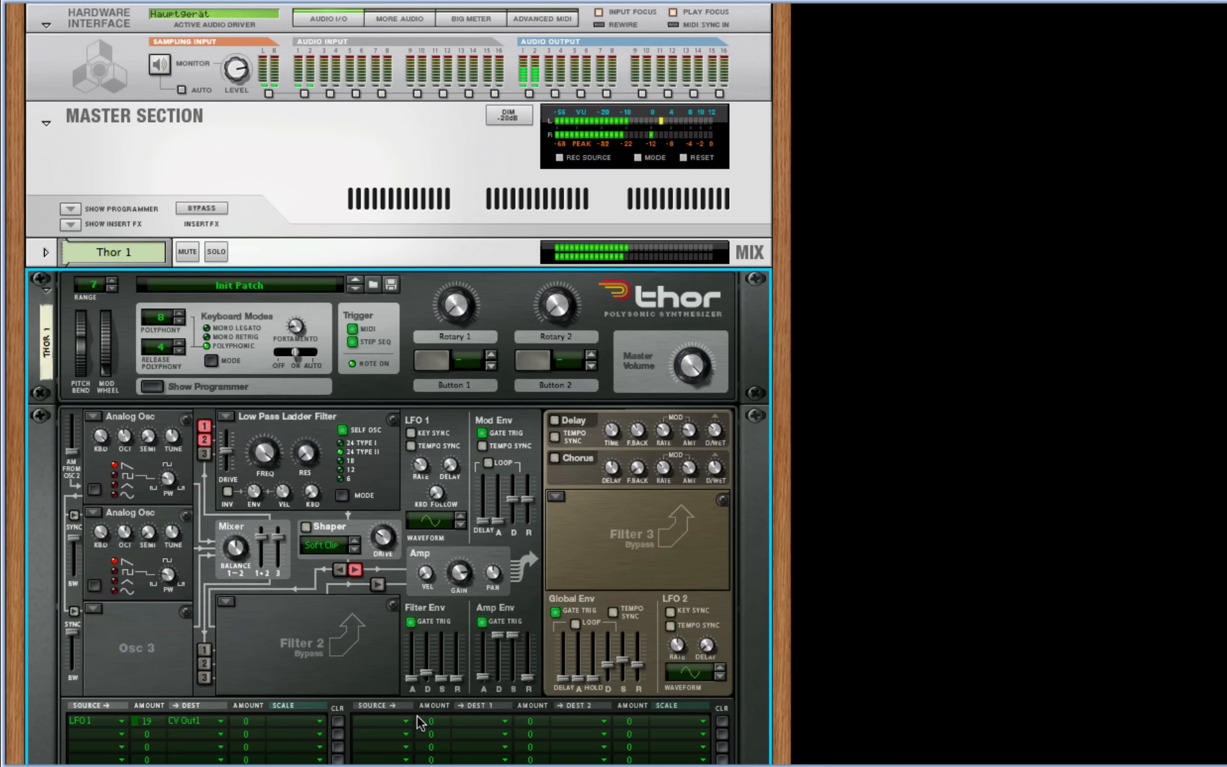
click(102, 612)
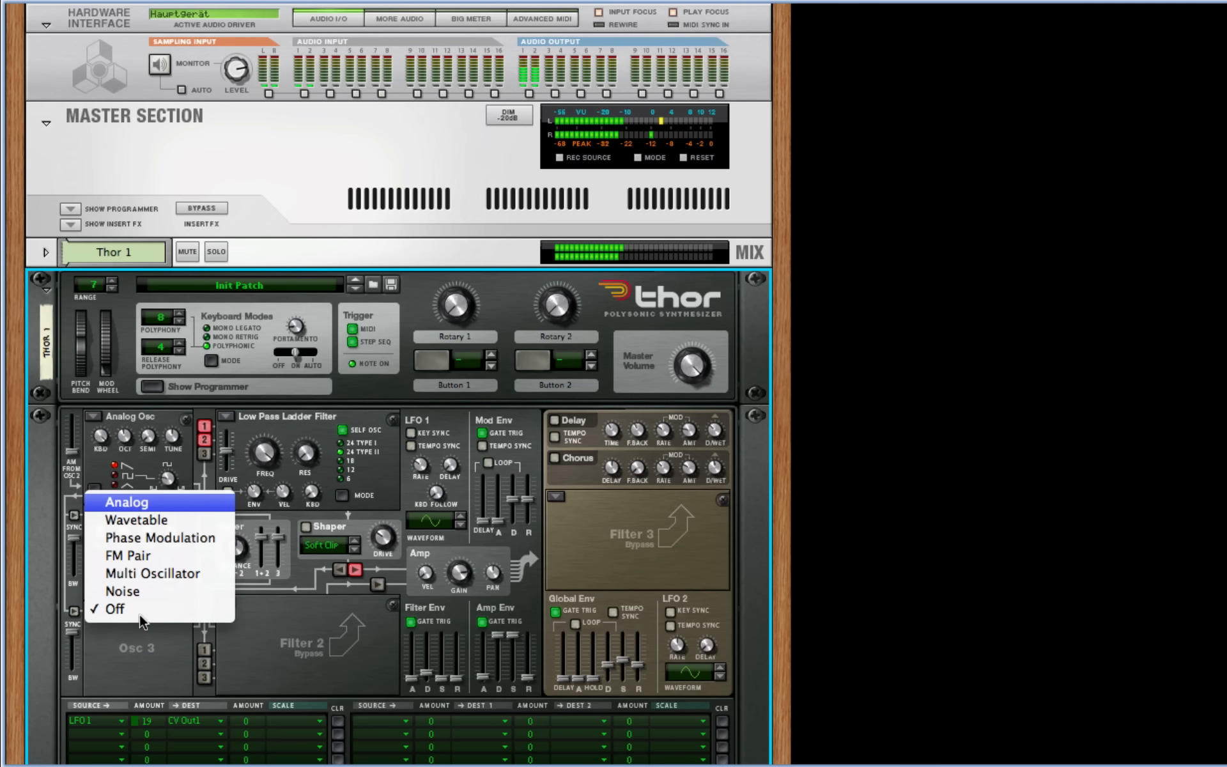
click(147, 504)
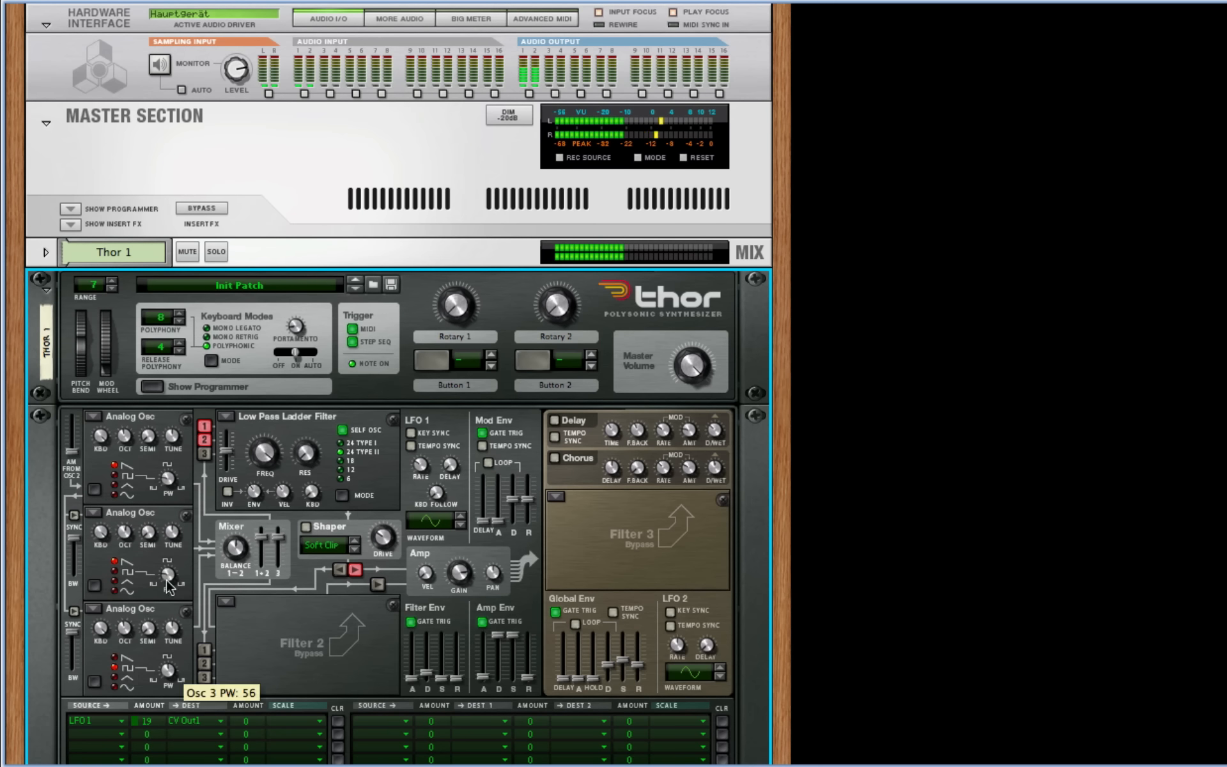
click(204, 456)
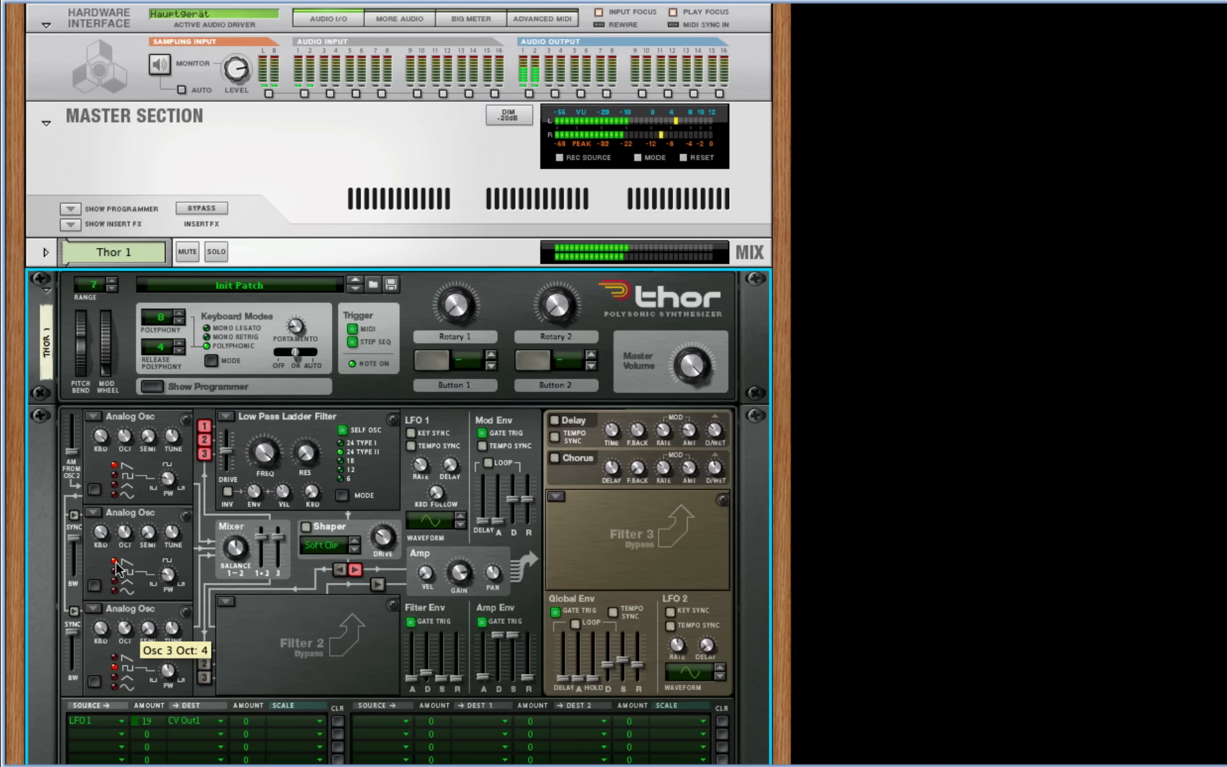
scroll(440, 645, down, 15)
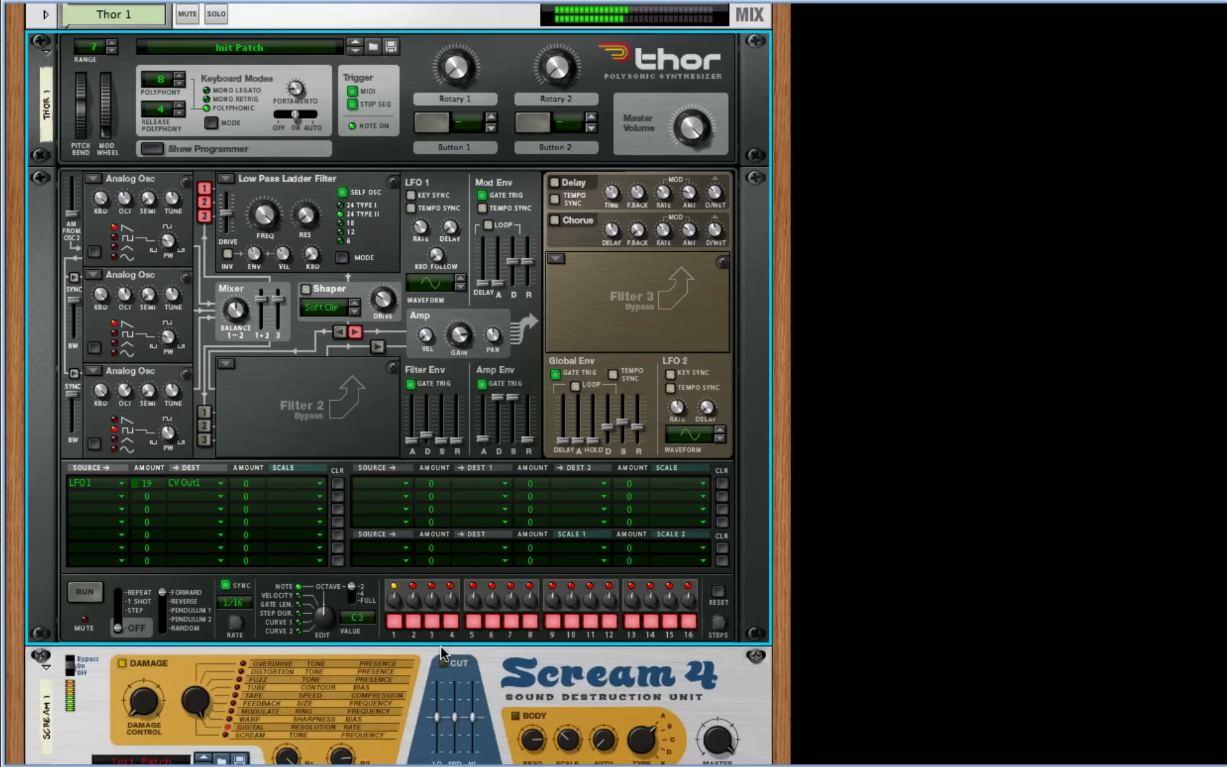